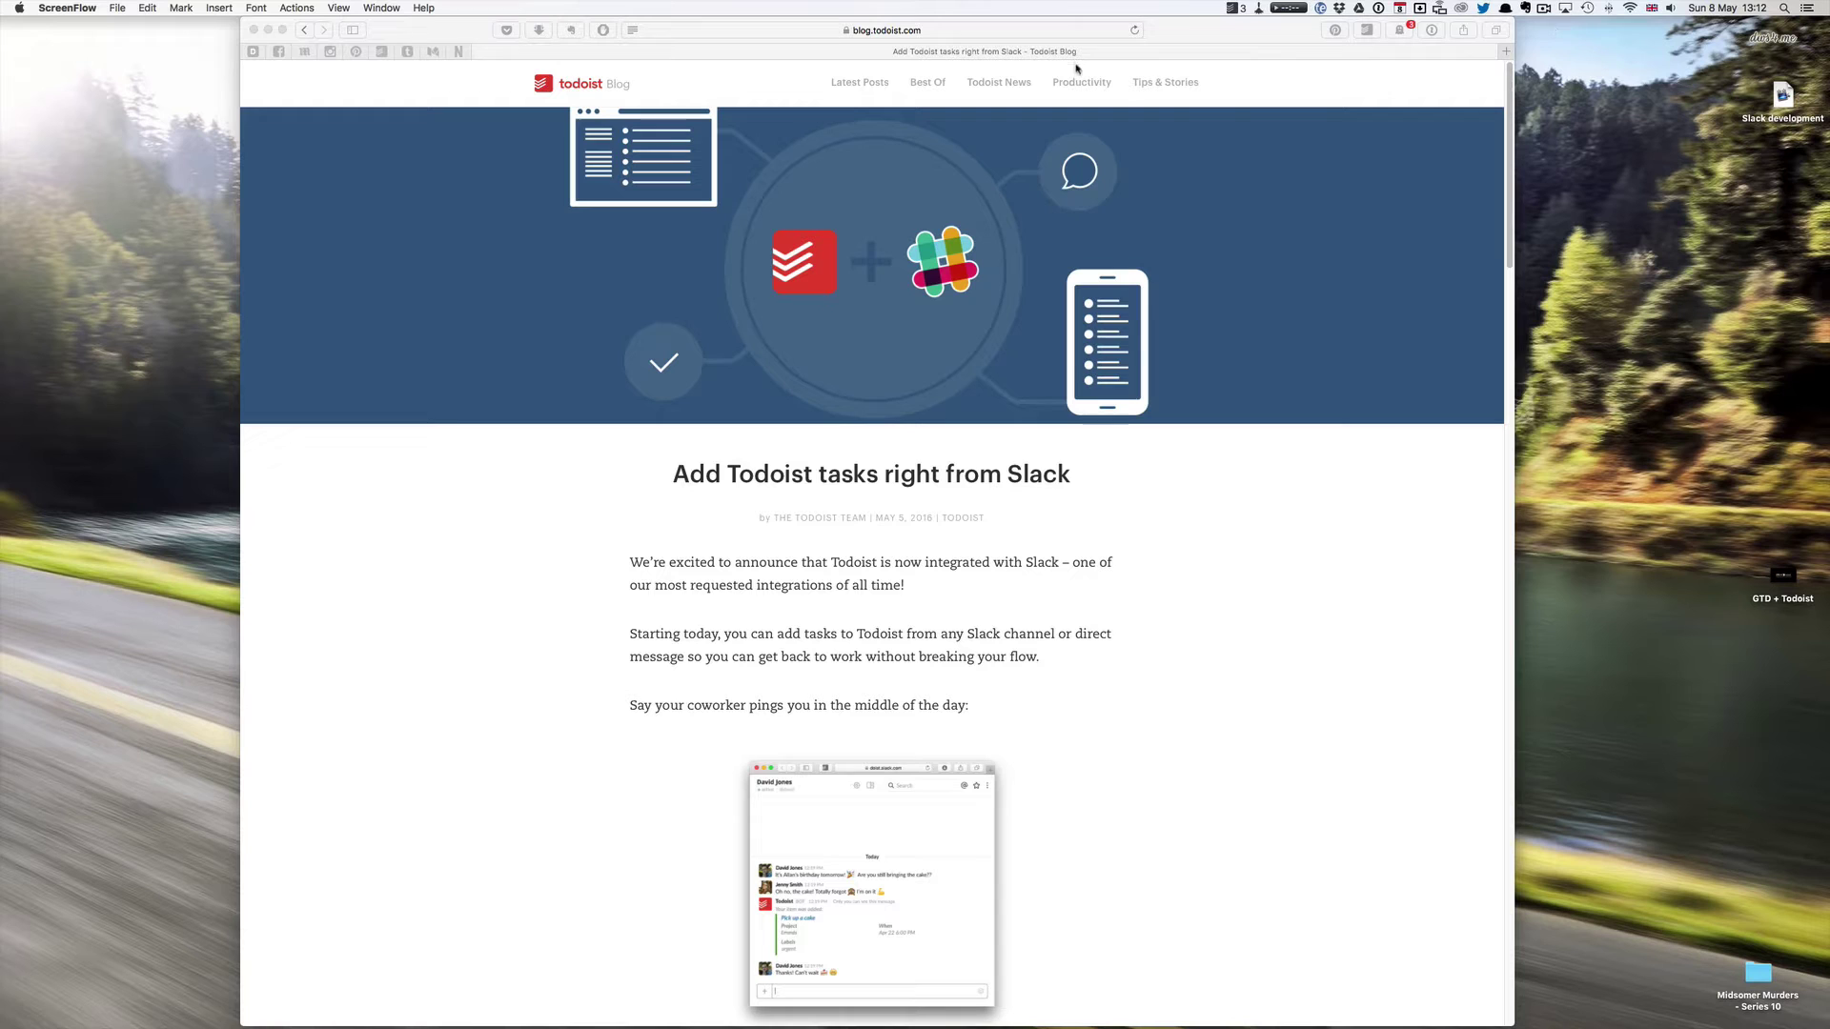
- Read the Todoist blog post about adding tasks from Slack, including the example command and the integration instructions
click(1074, 611)
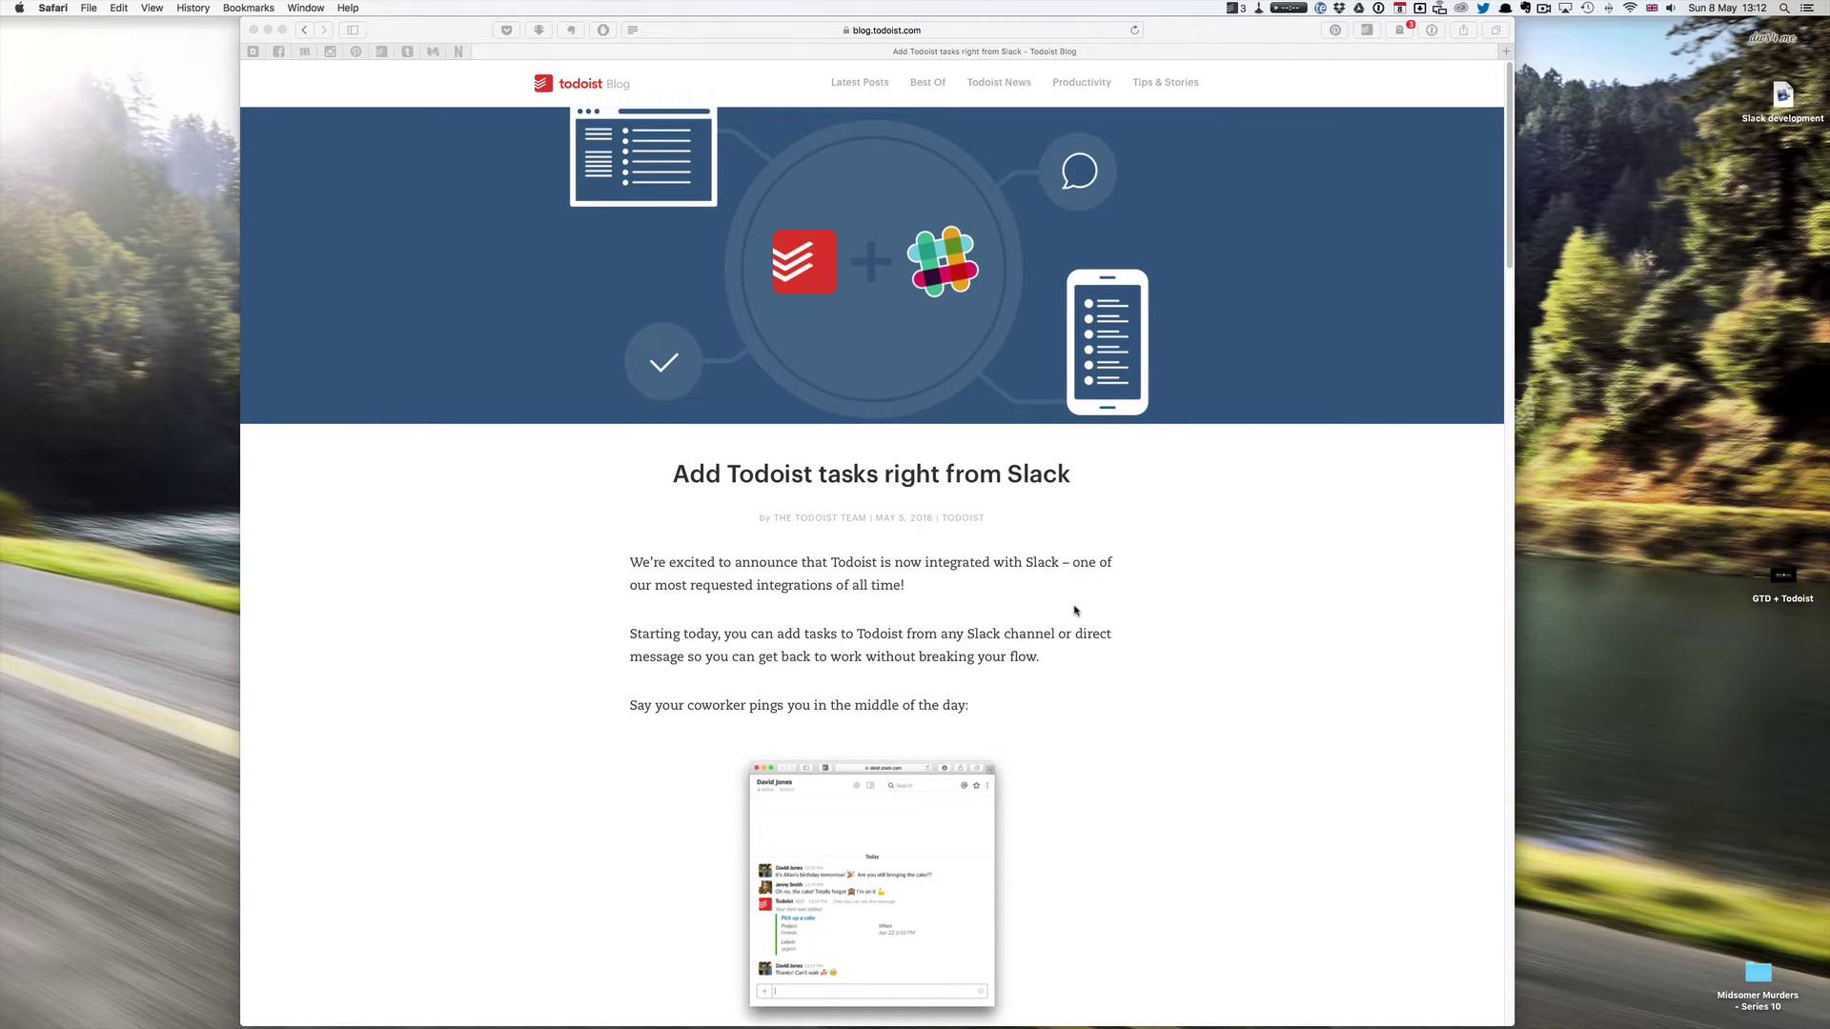
scroll(1074, 611, down, 2)
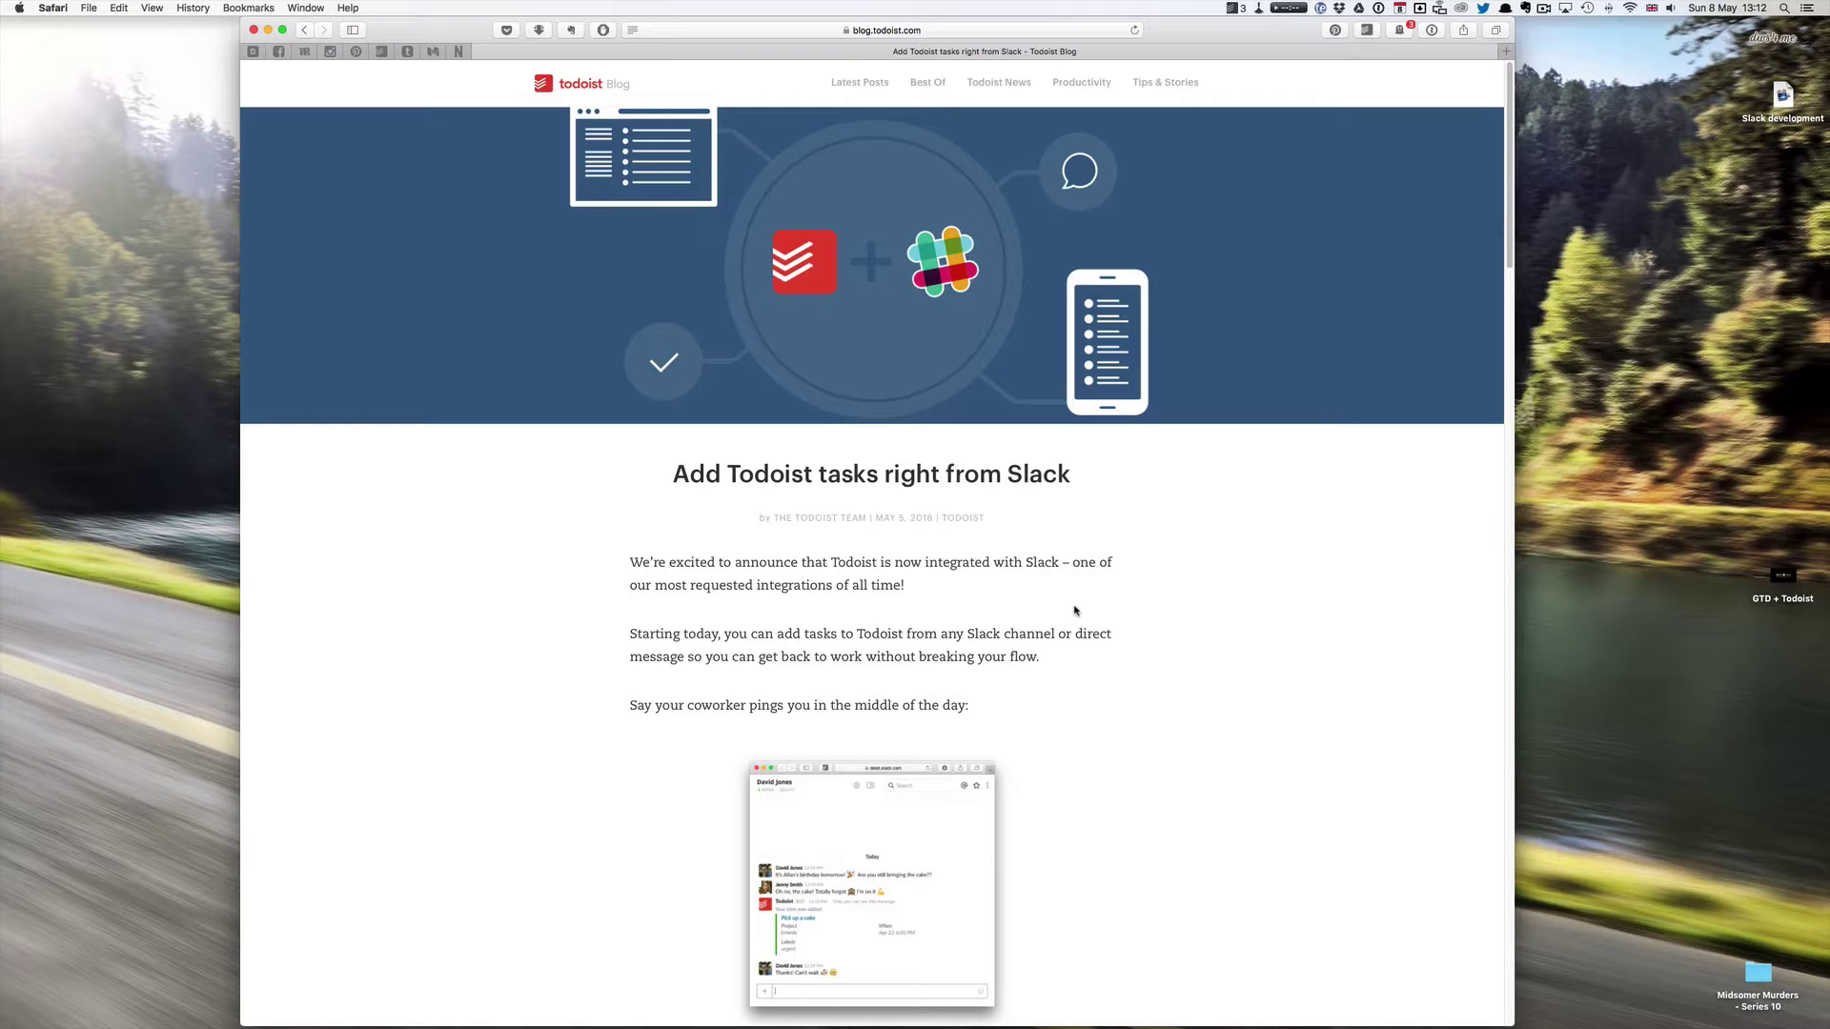
scroll(1074, 610, down, 10)
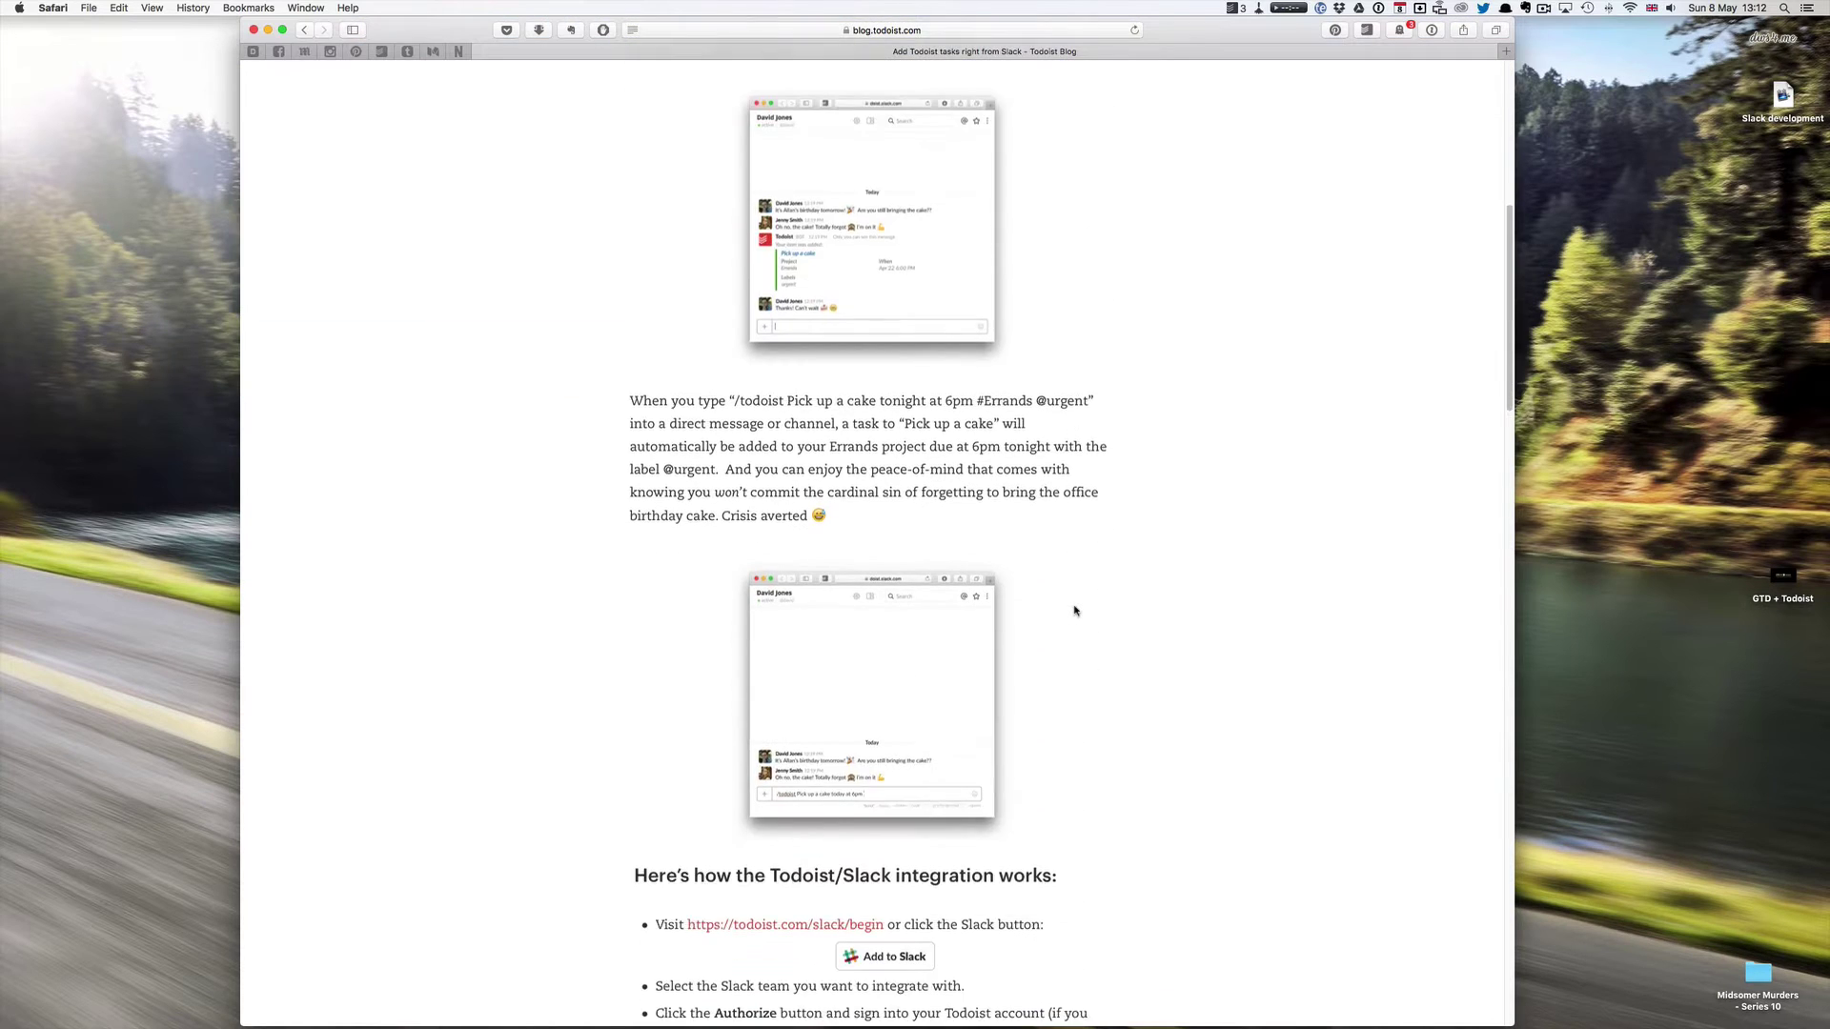
scroll(1074, 610, up, 8)
scroll(1074, 610, up, 3)
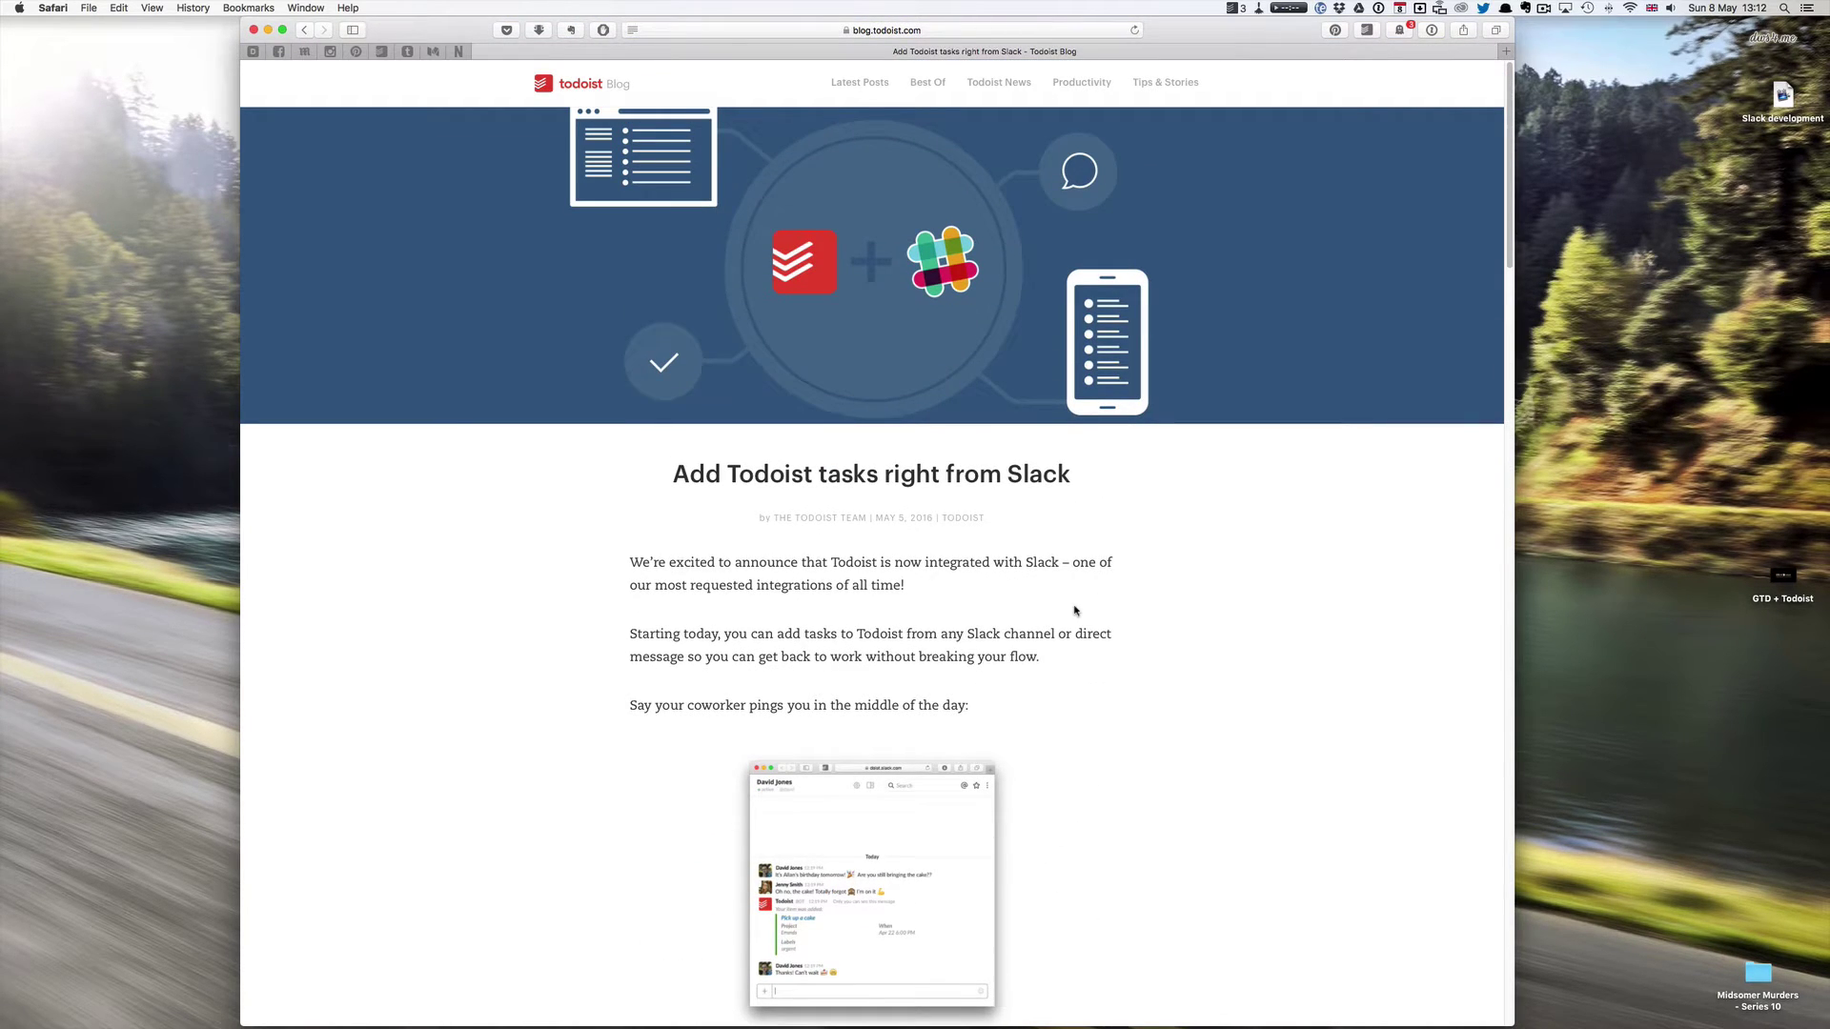
scroll(1074, 610, down, 2)
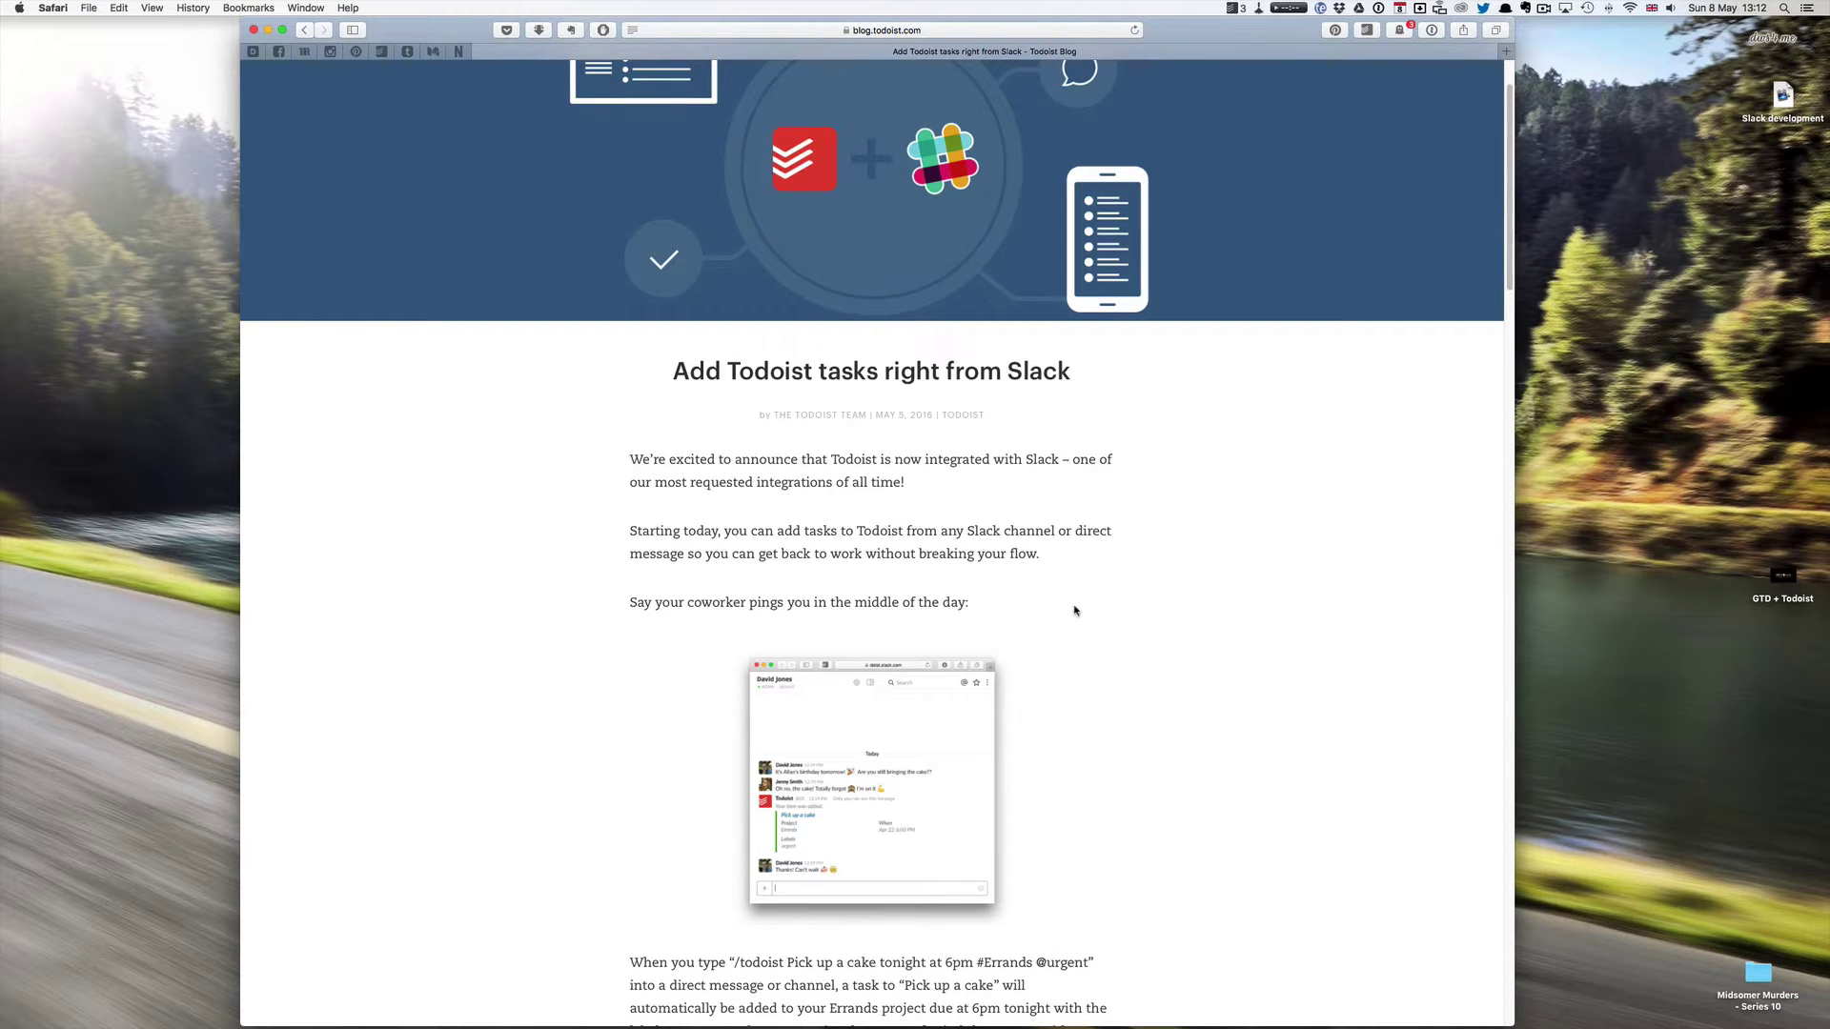
scroll(1074, 610, down, 15)
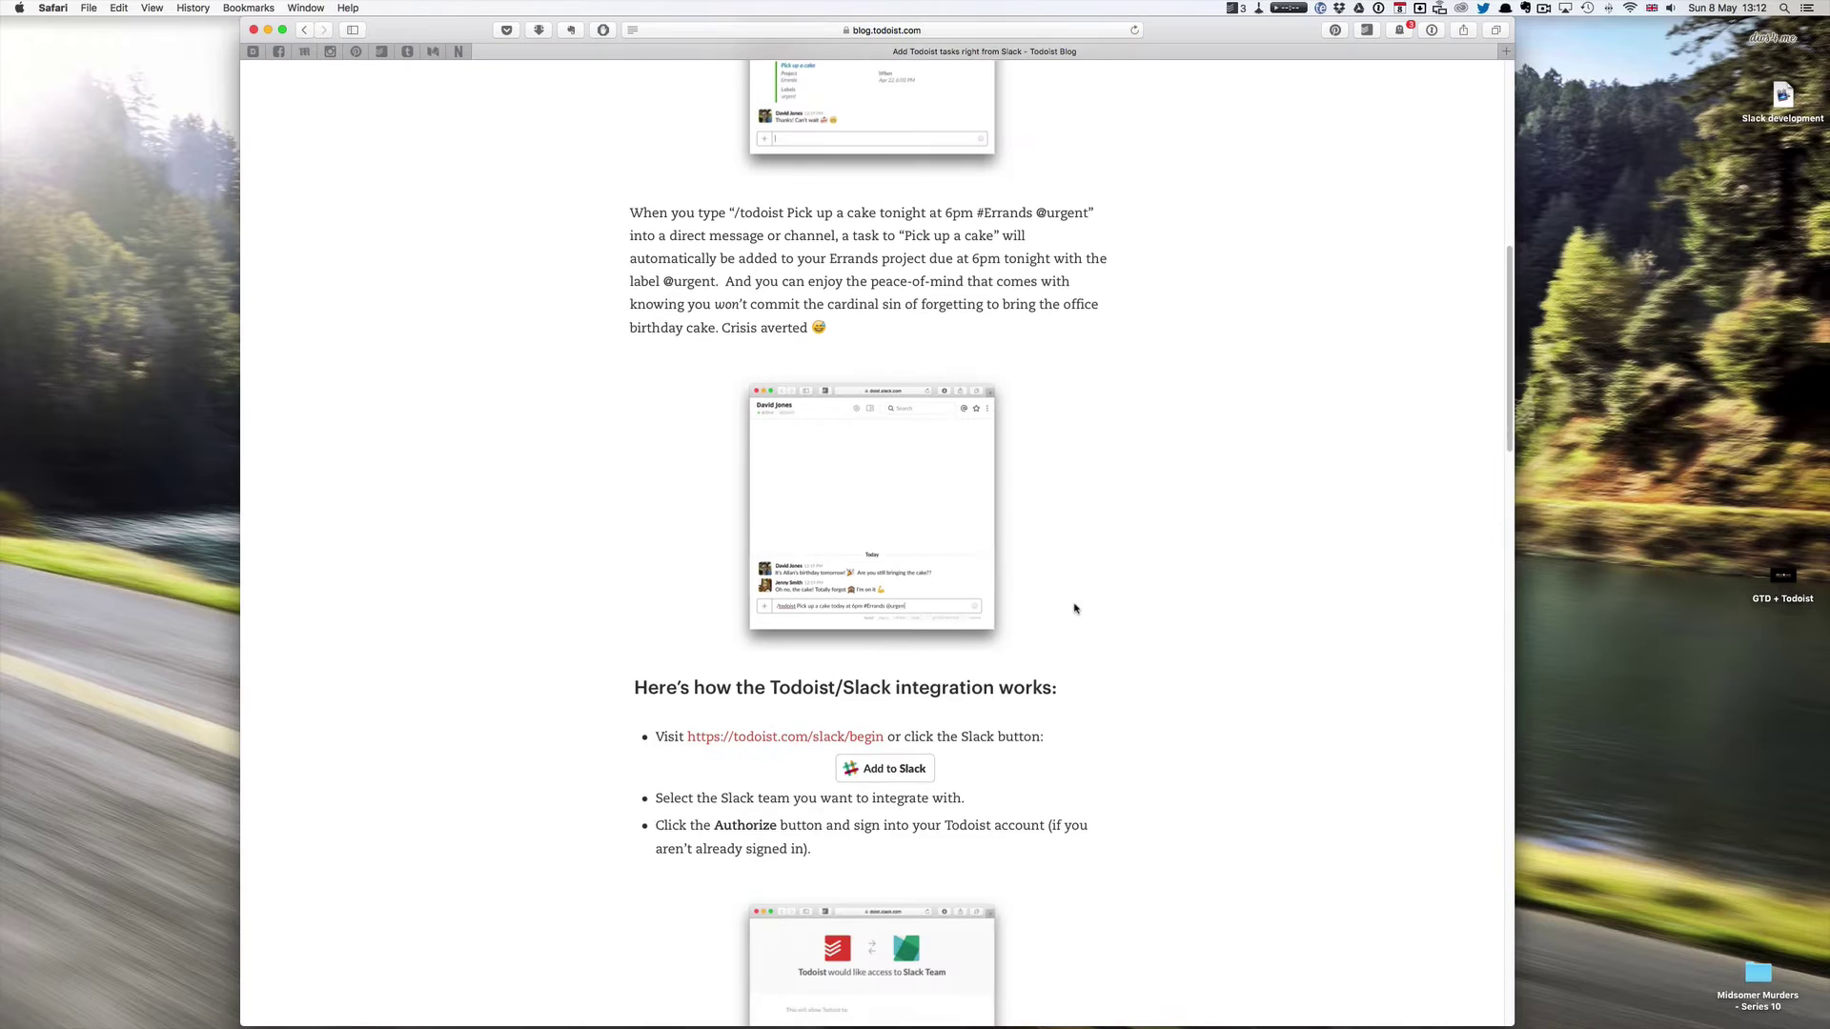
scroll(640, 778, up, 5)
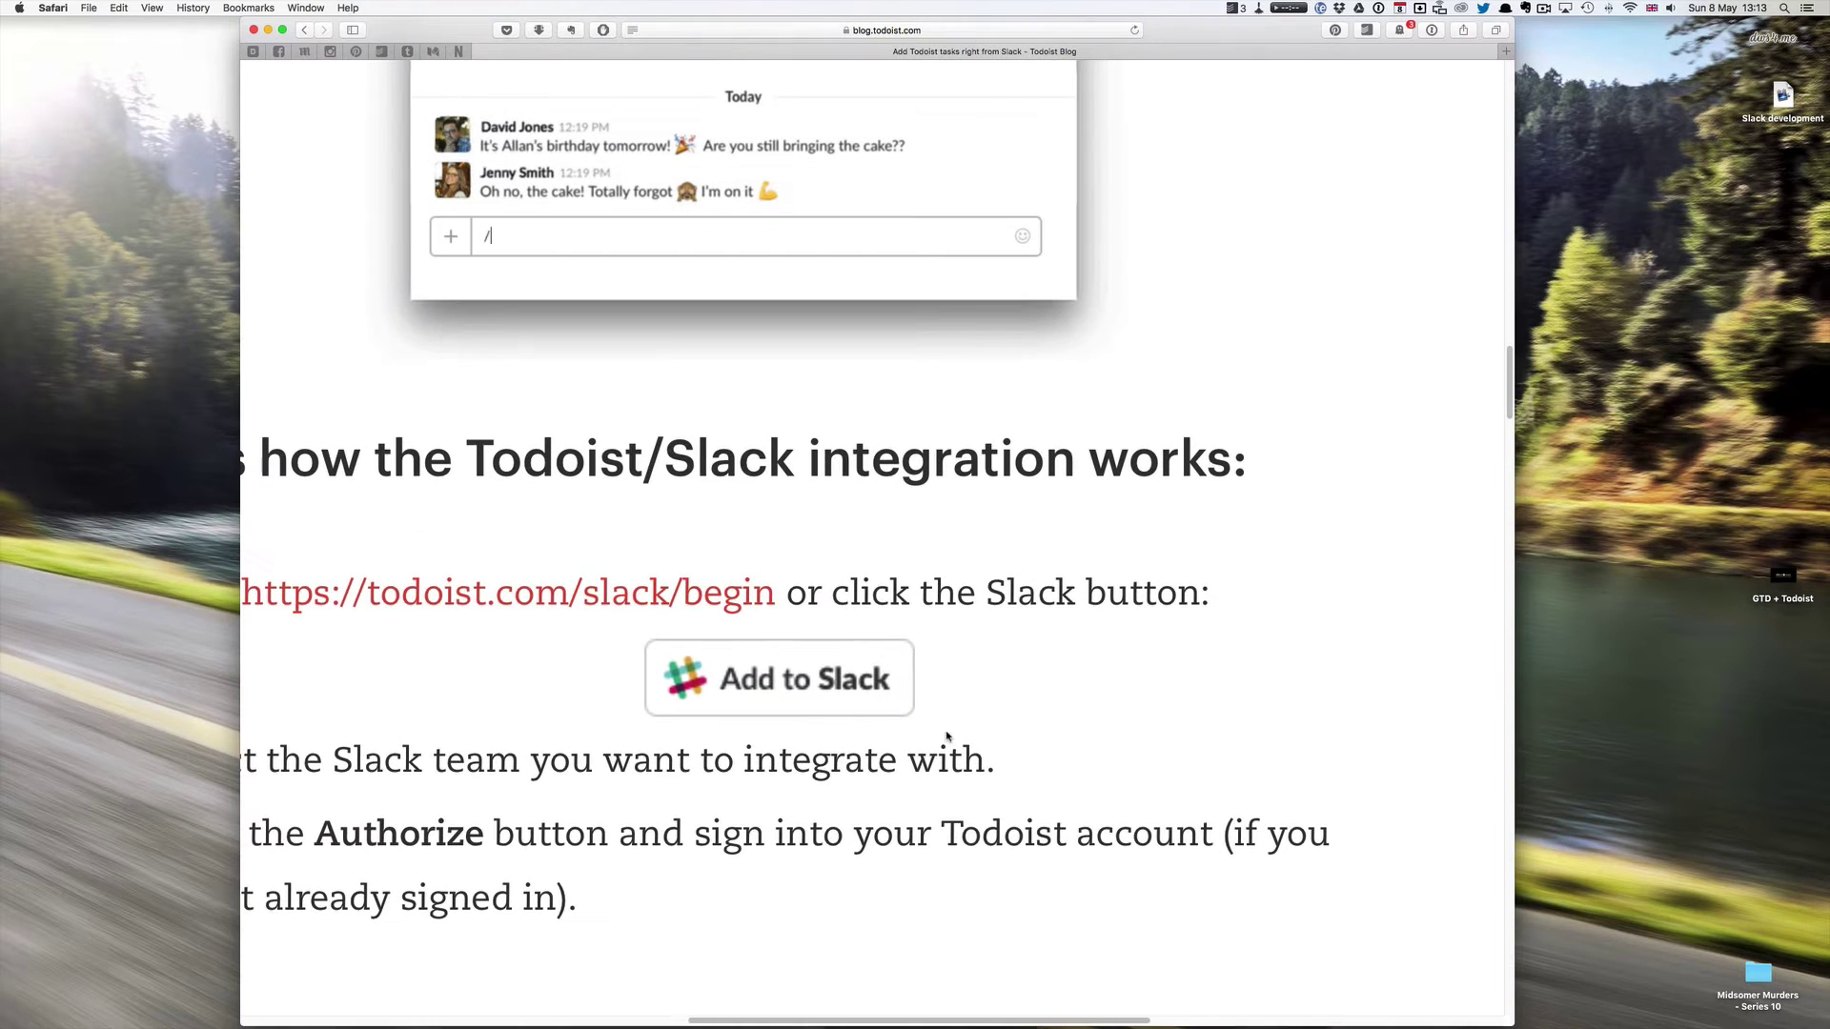
scroll(796, 733, down, 5)
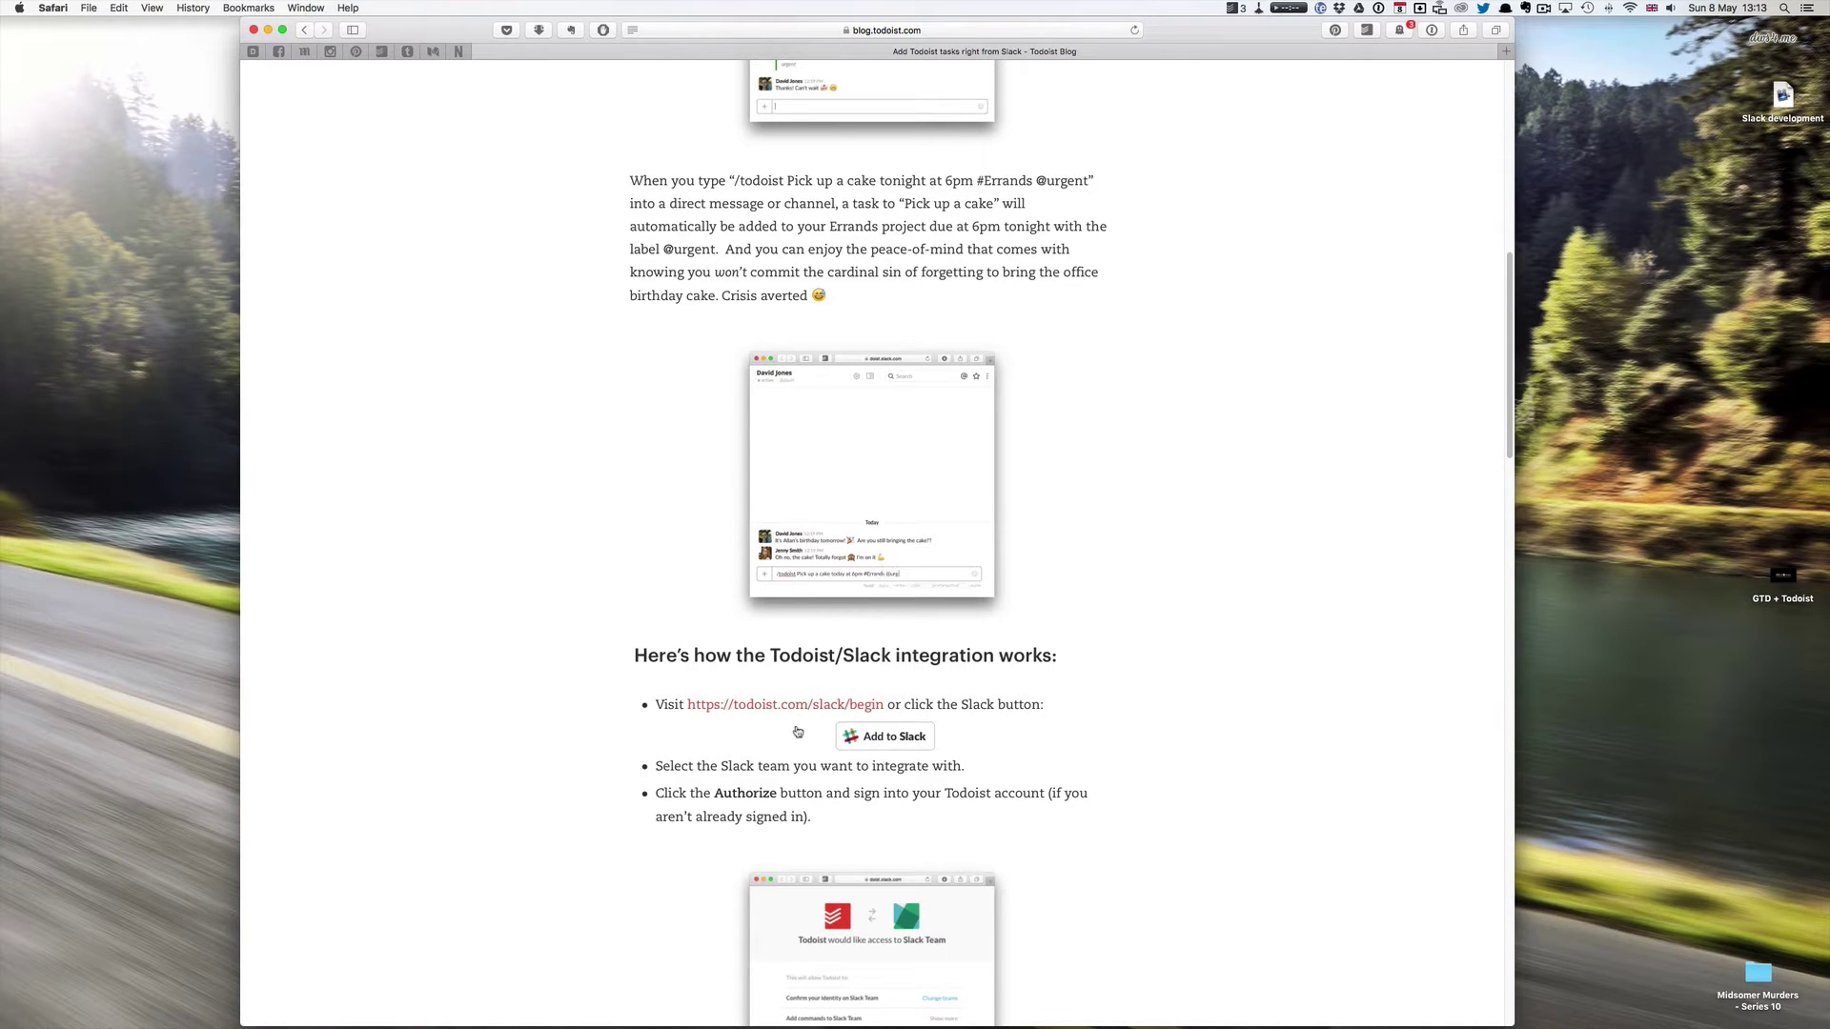
scroll(797, 731, up, 10)
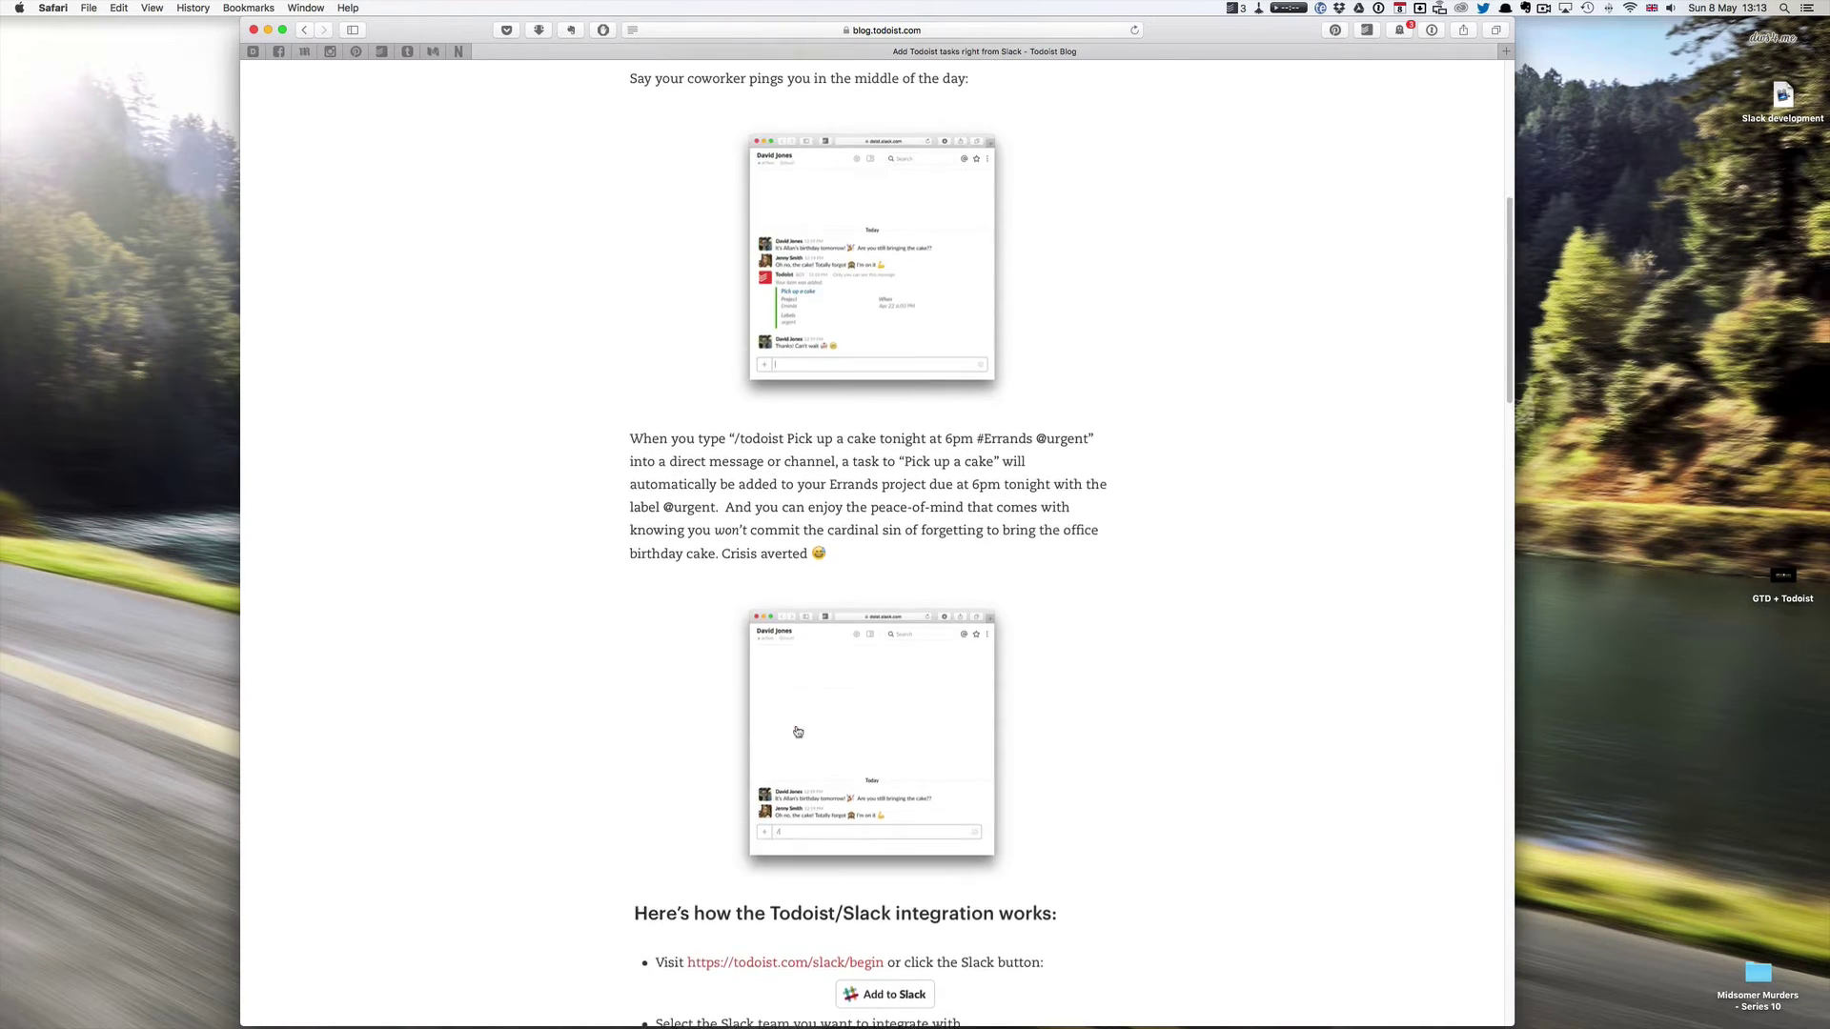
- Switch to Slack and post a message in #fes-english asking a colleague by name to send the PDF file when it is finished
key(ctrl+Up)
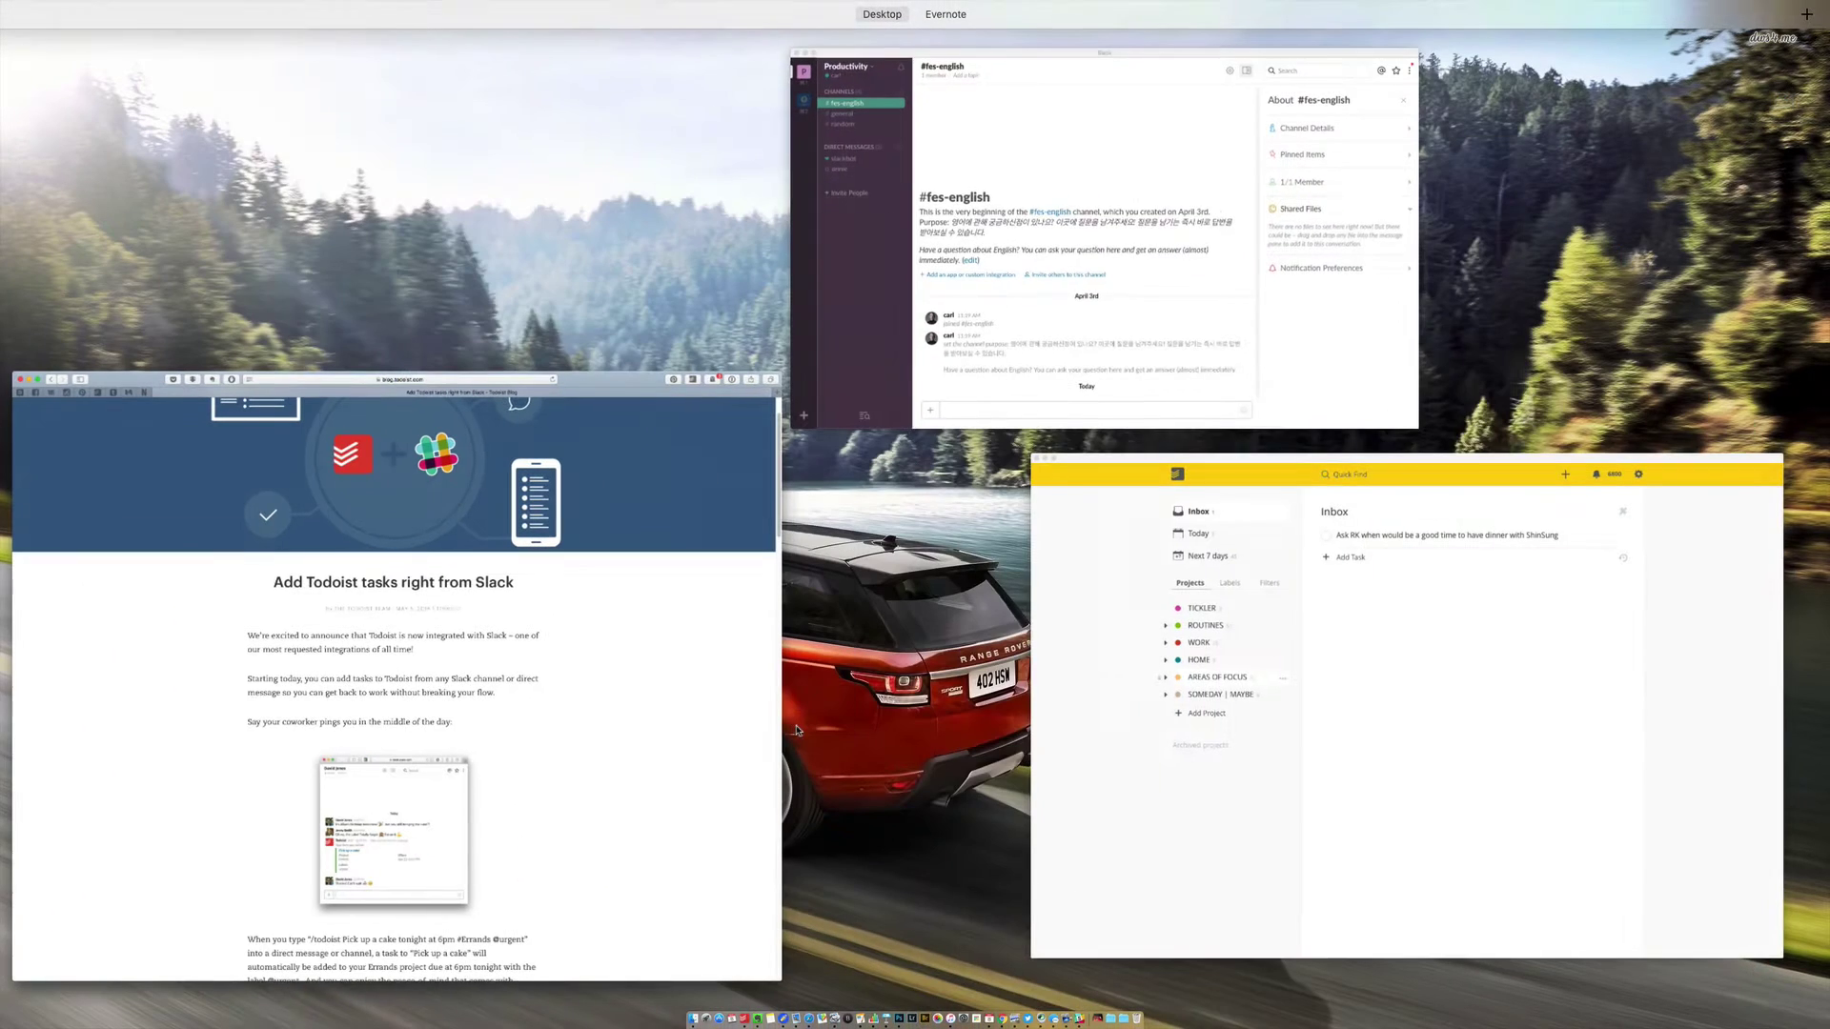
click(1360, 345)
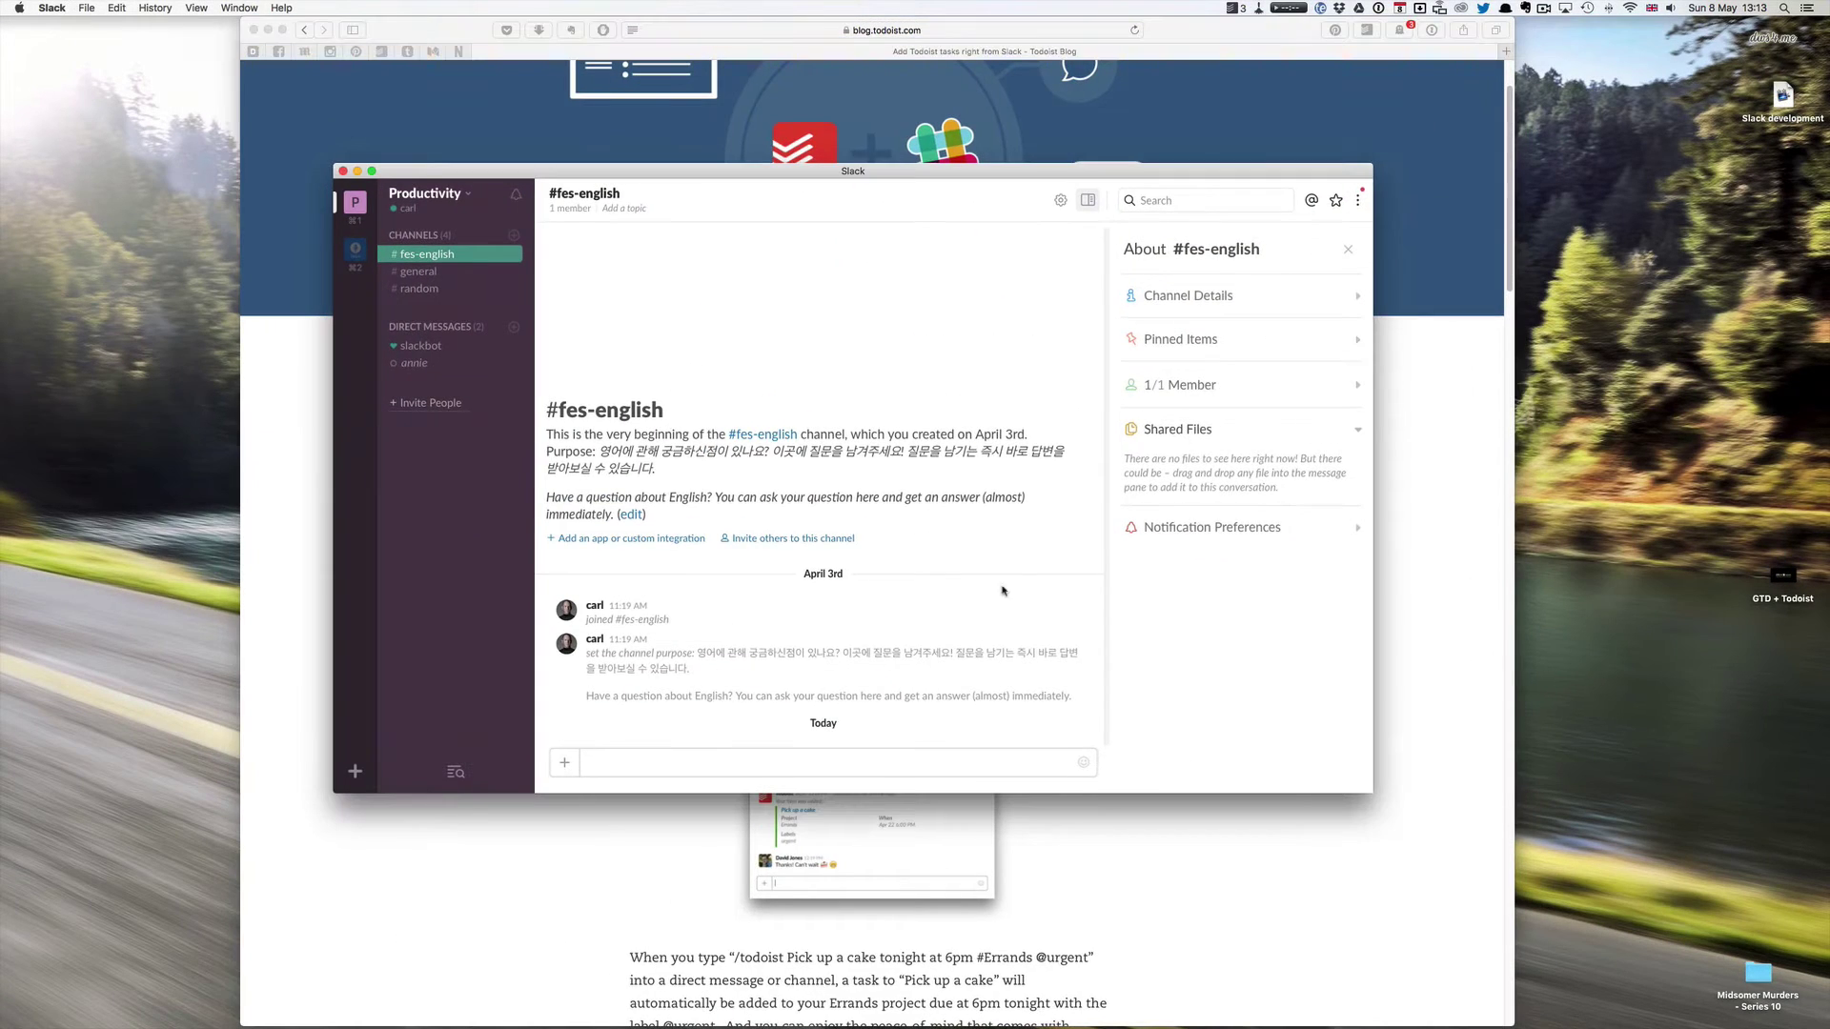
click(623, 768)
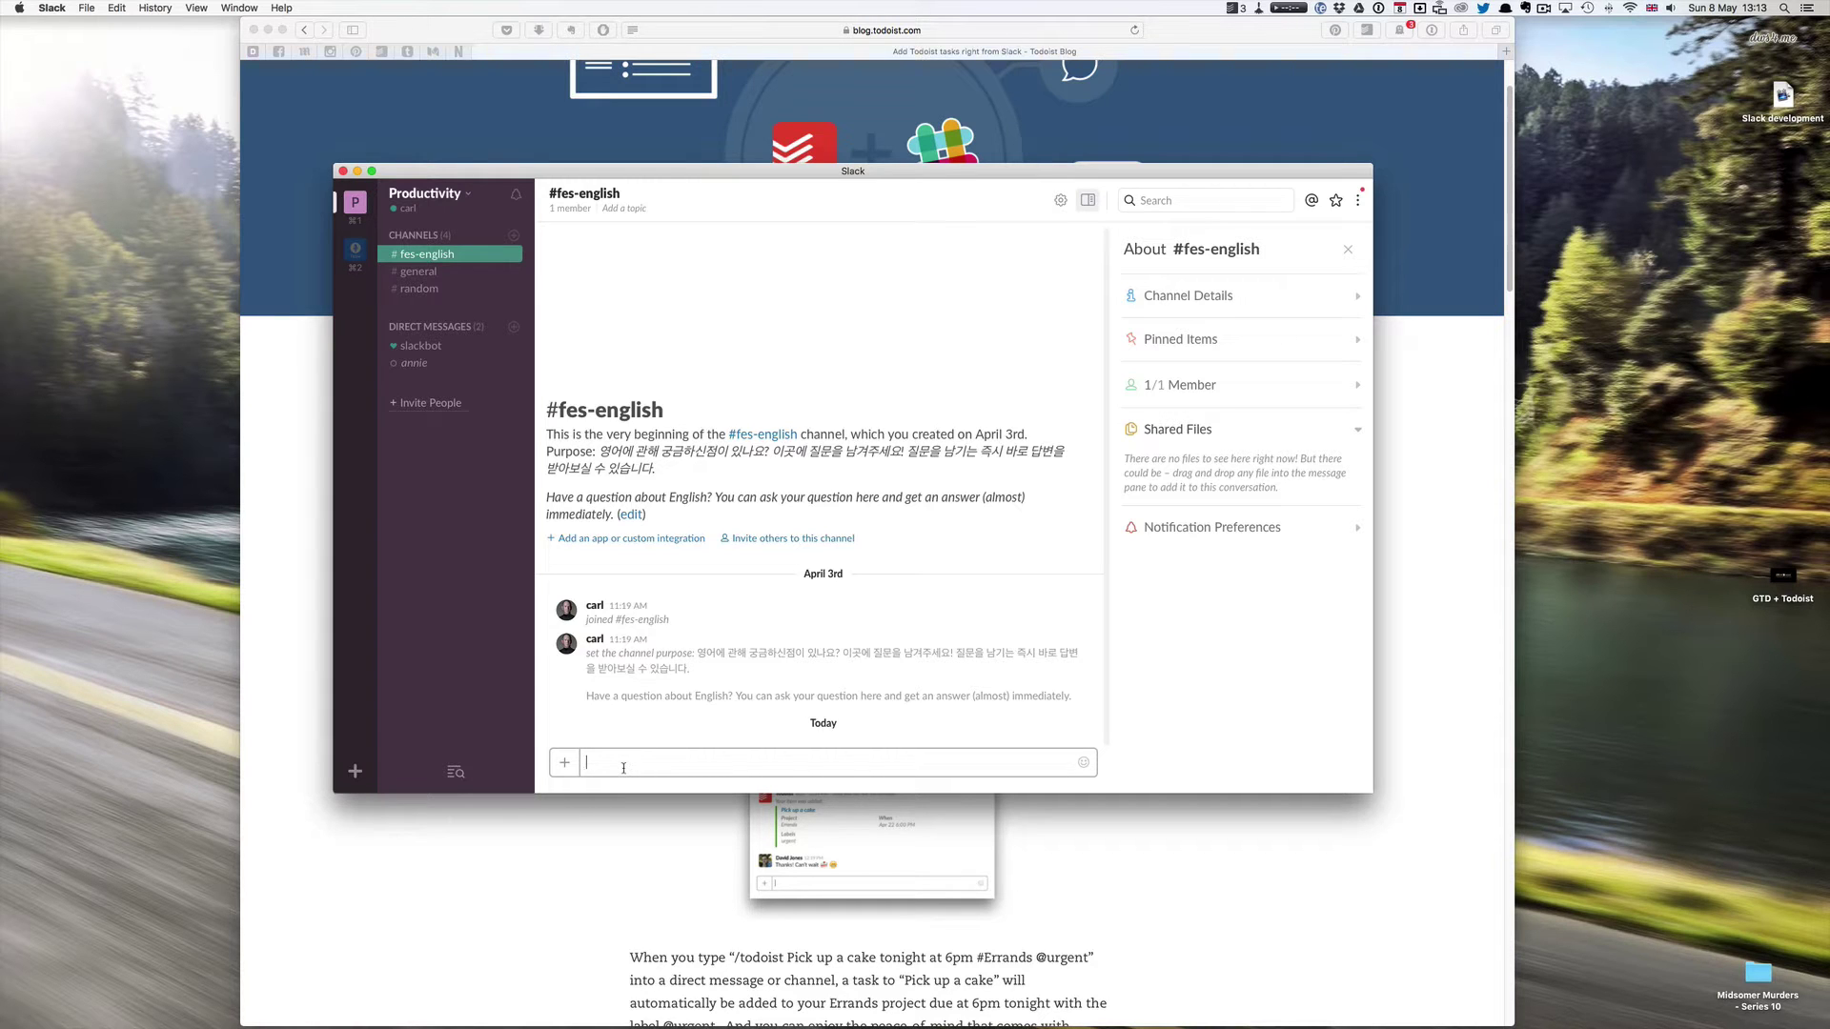
text(rl can you send me the PDF fi)
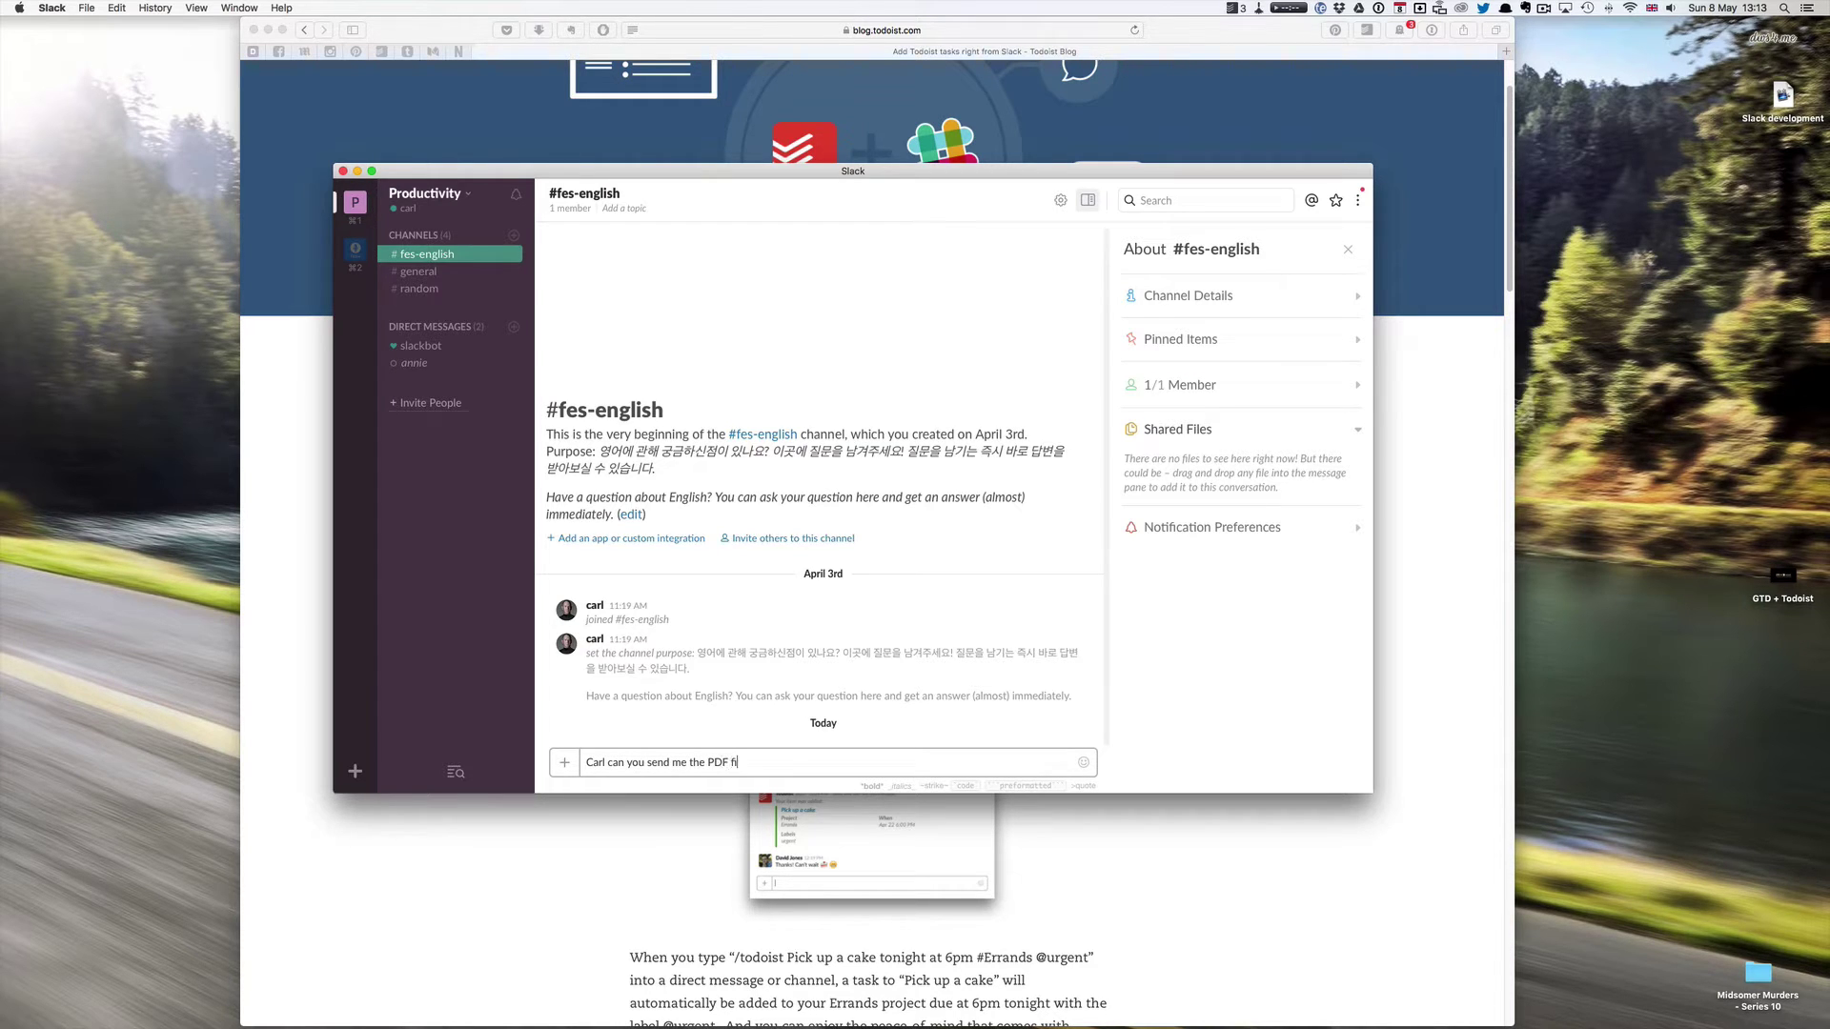
text(le when it is finished?)
key(Return)
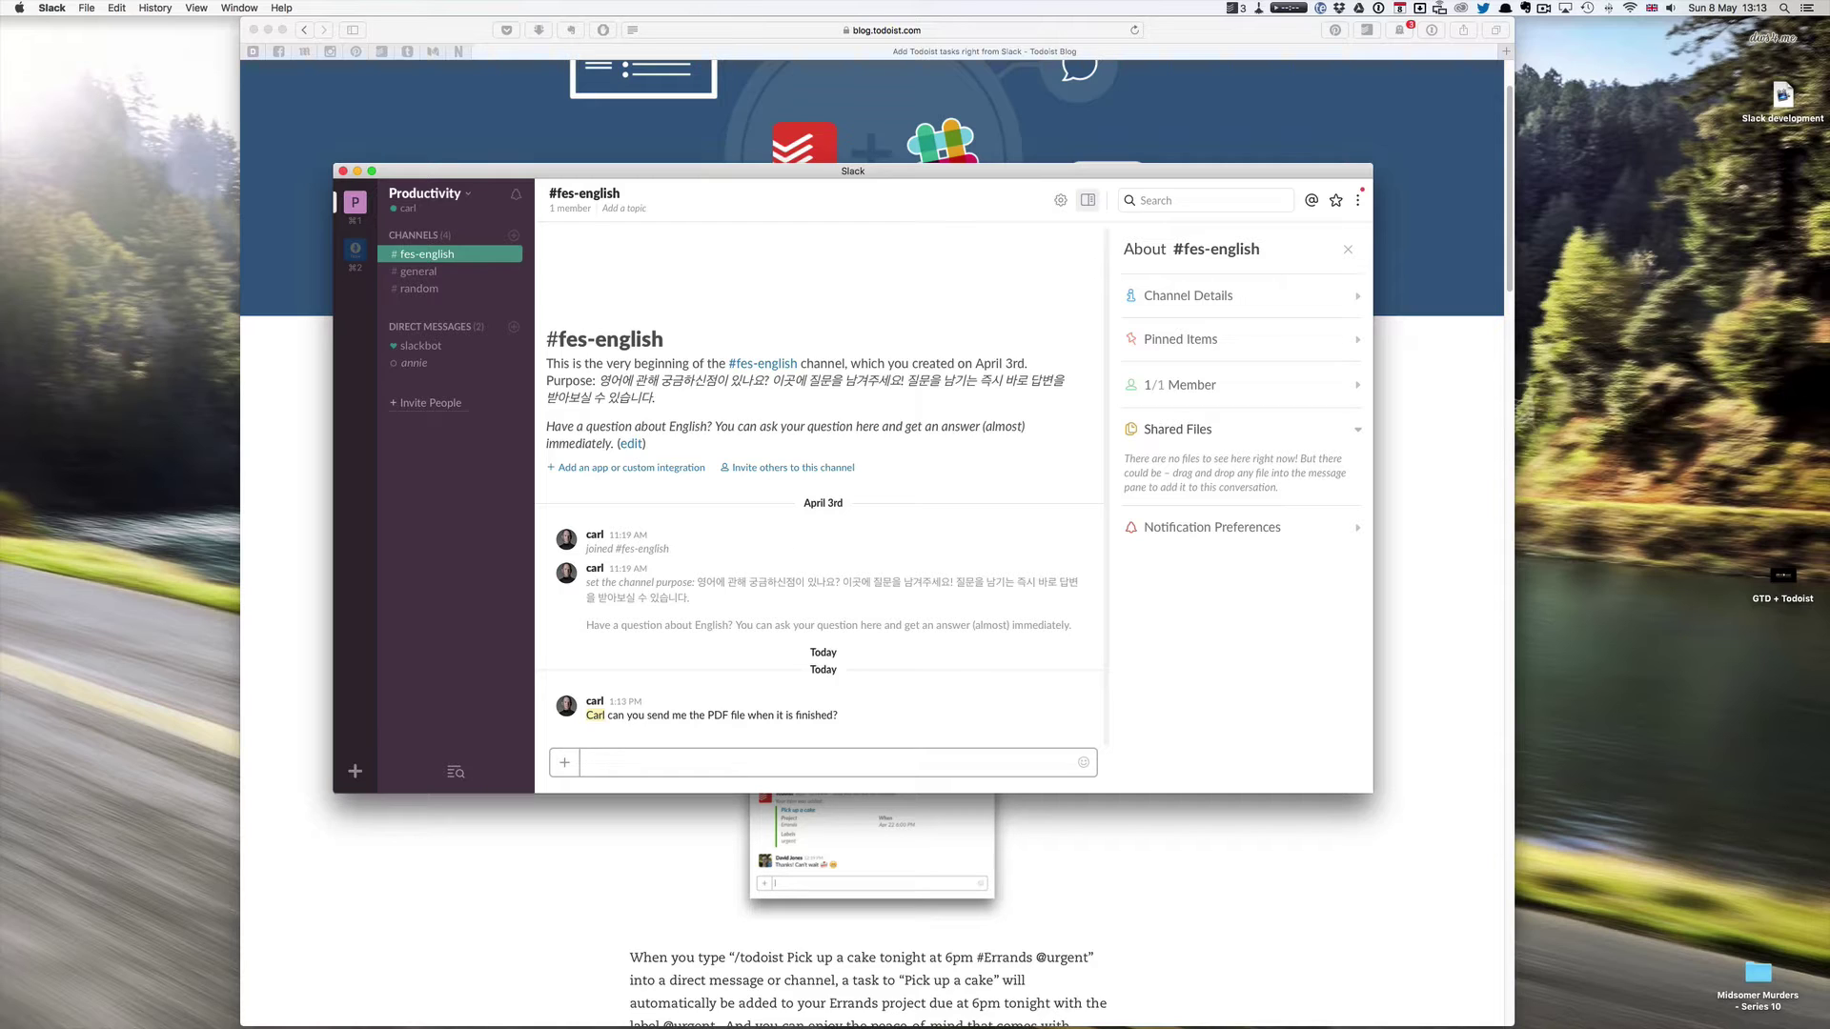
text(/to)
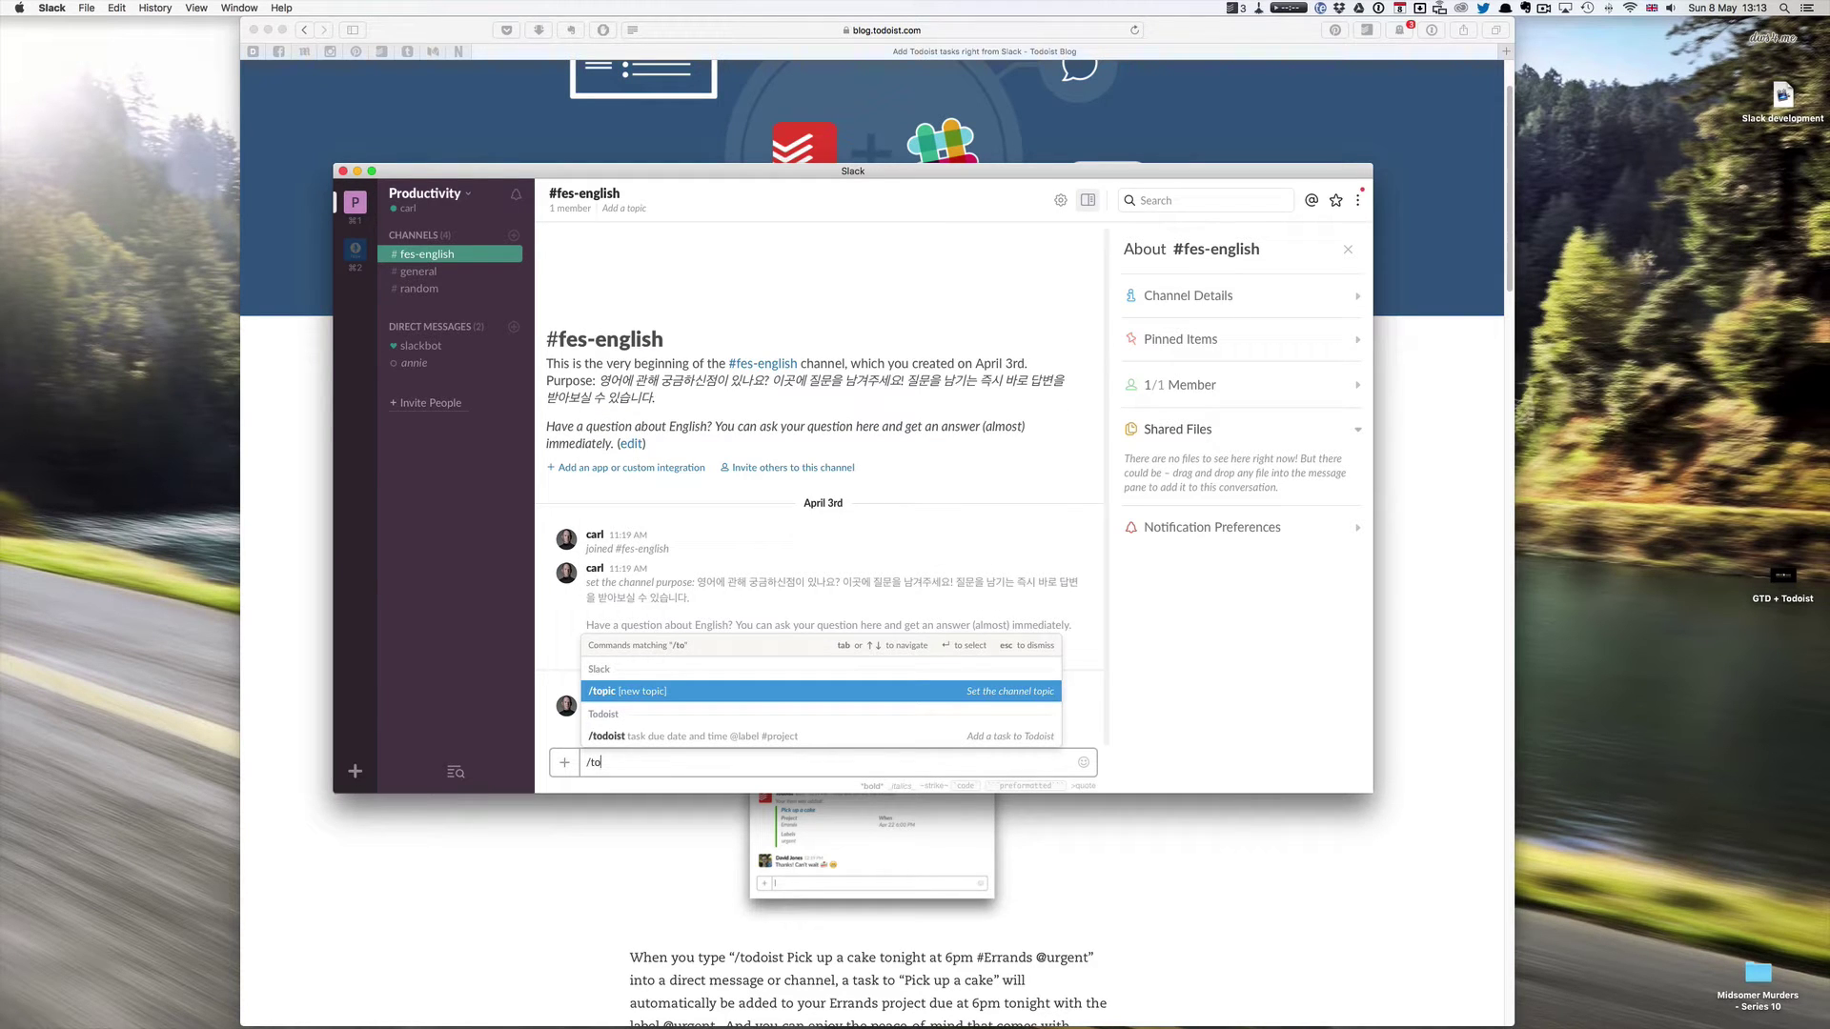
text(doist )
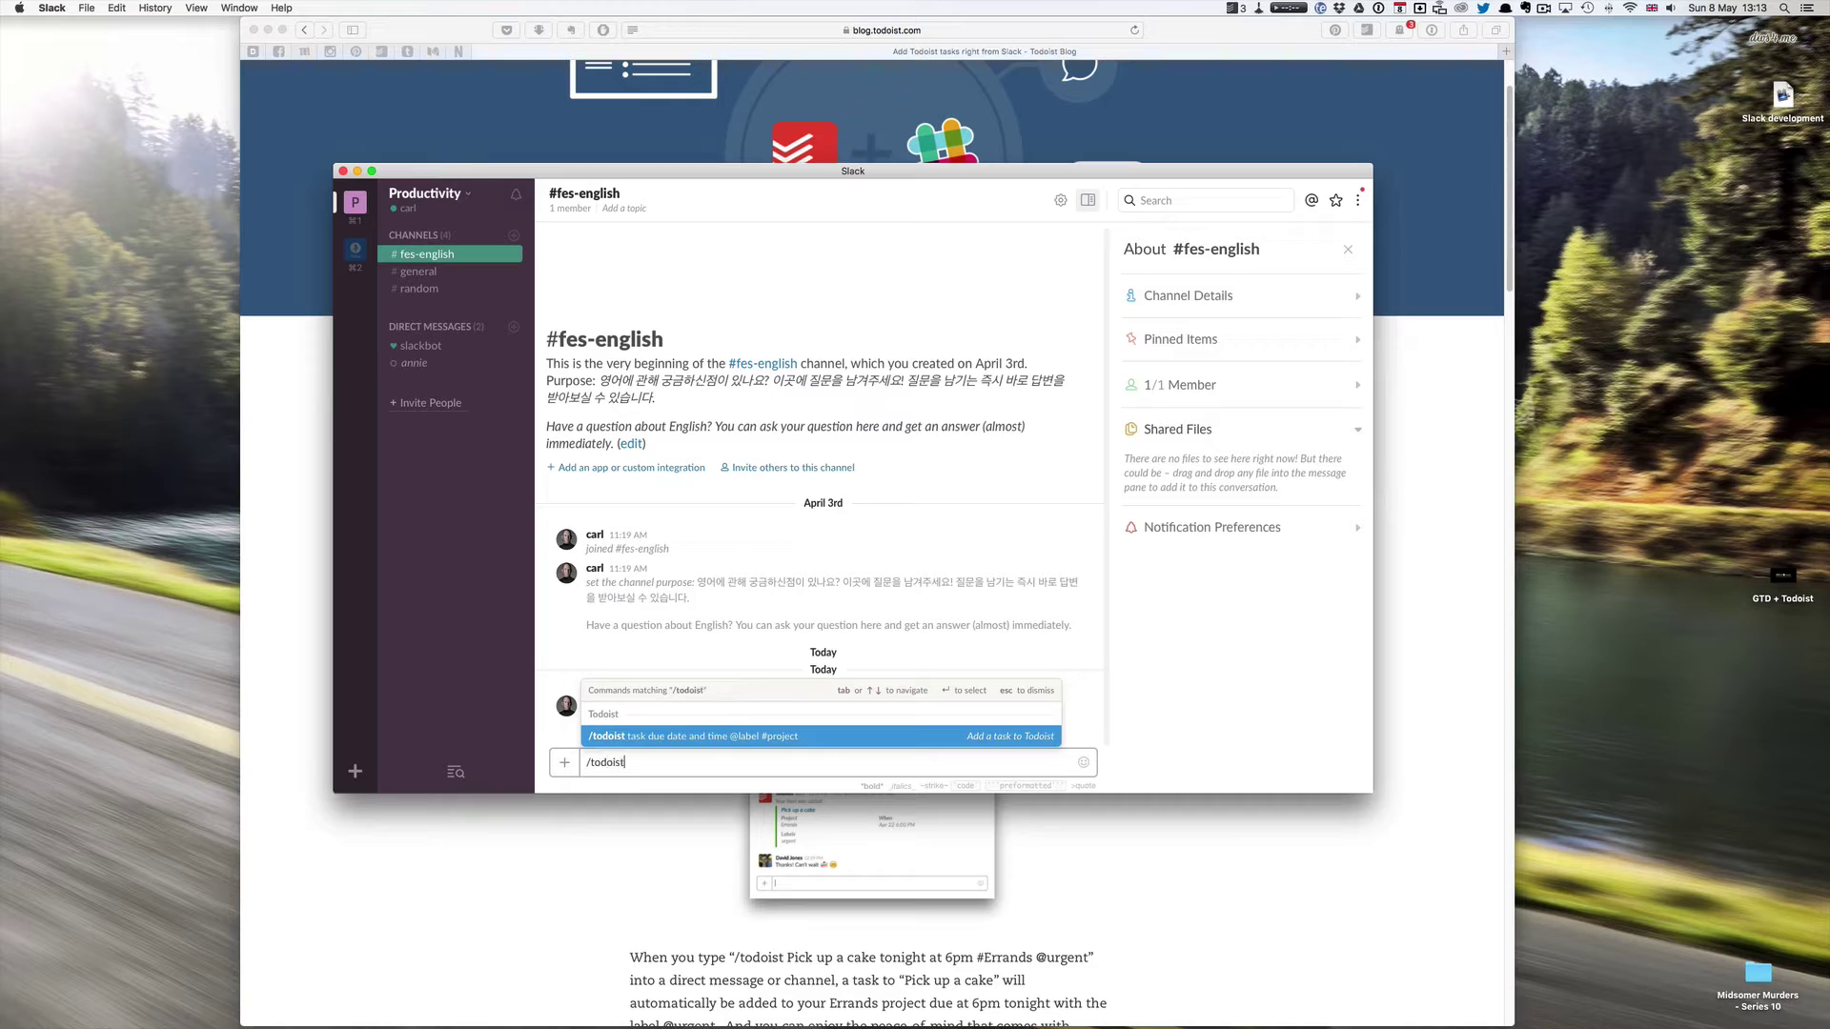
text(se)
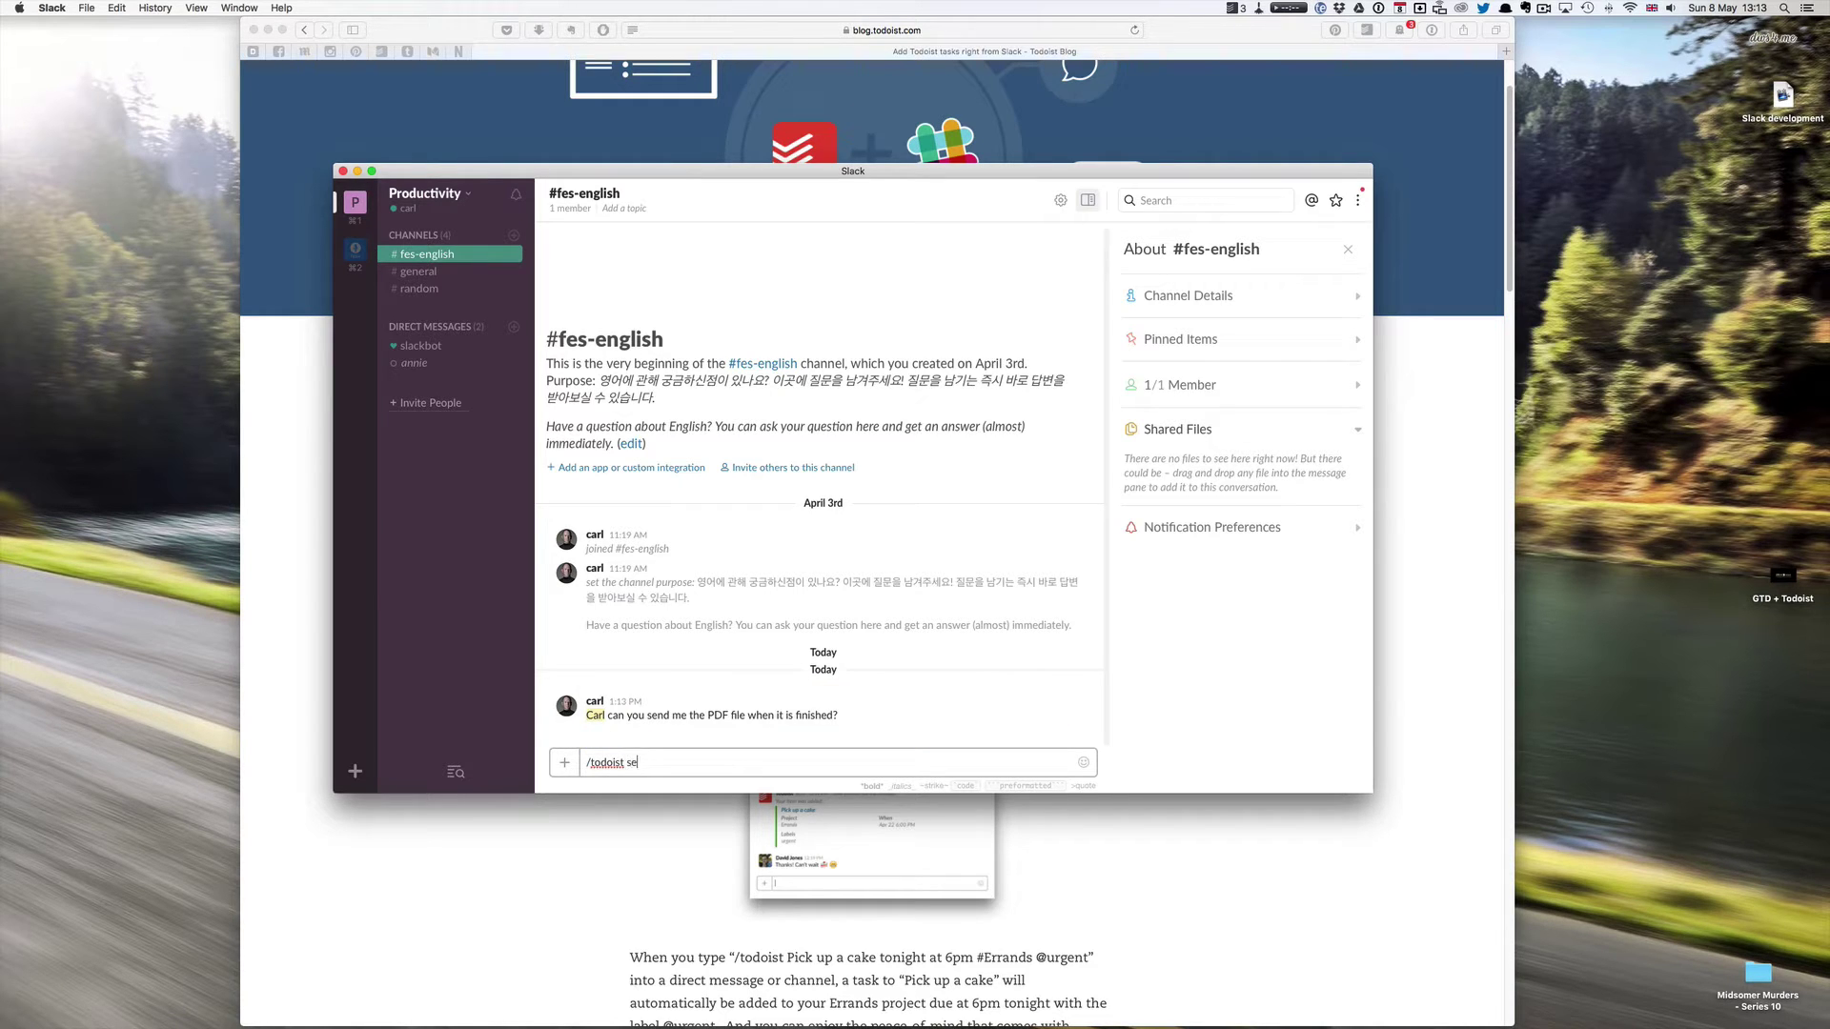
text(nd PDF file to Carl @)
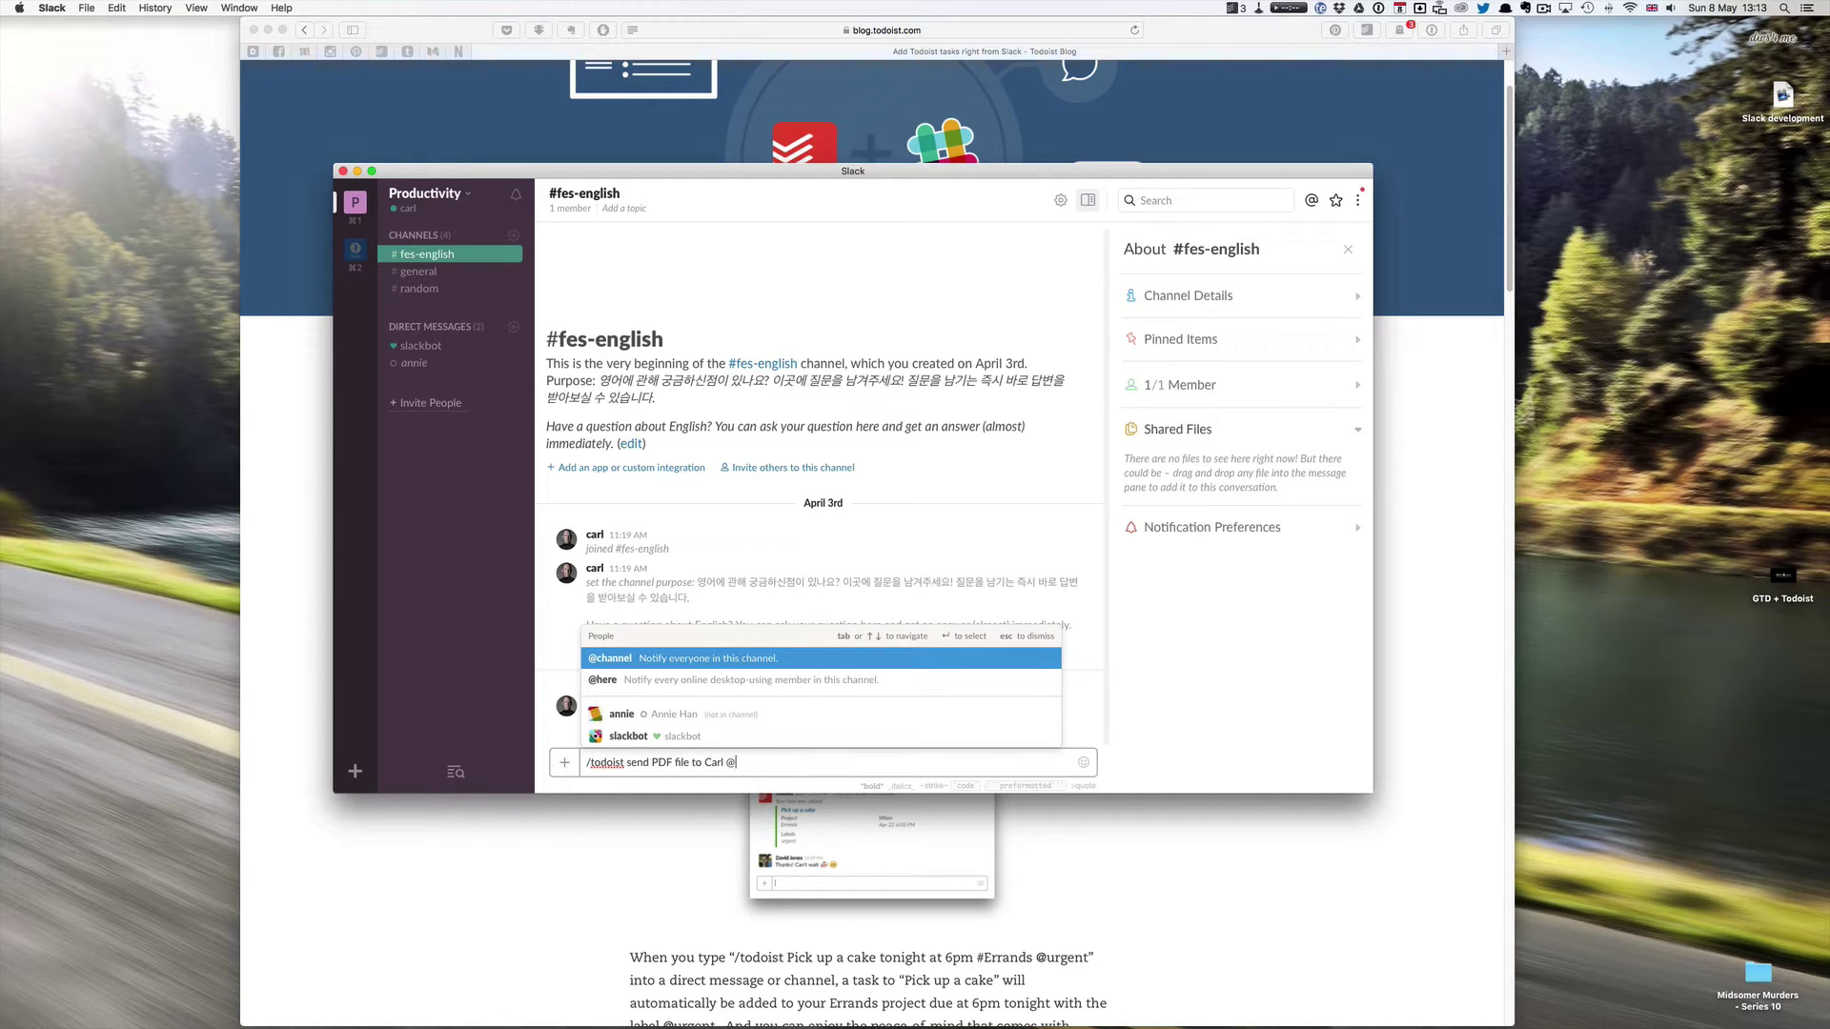
text(email)
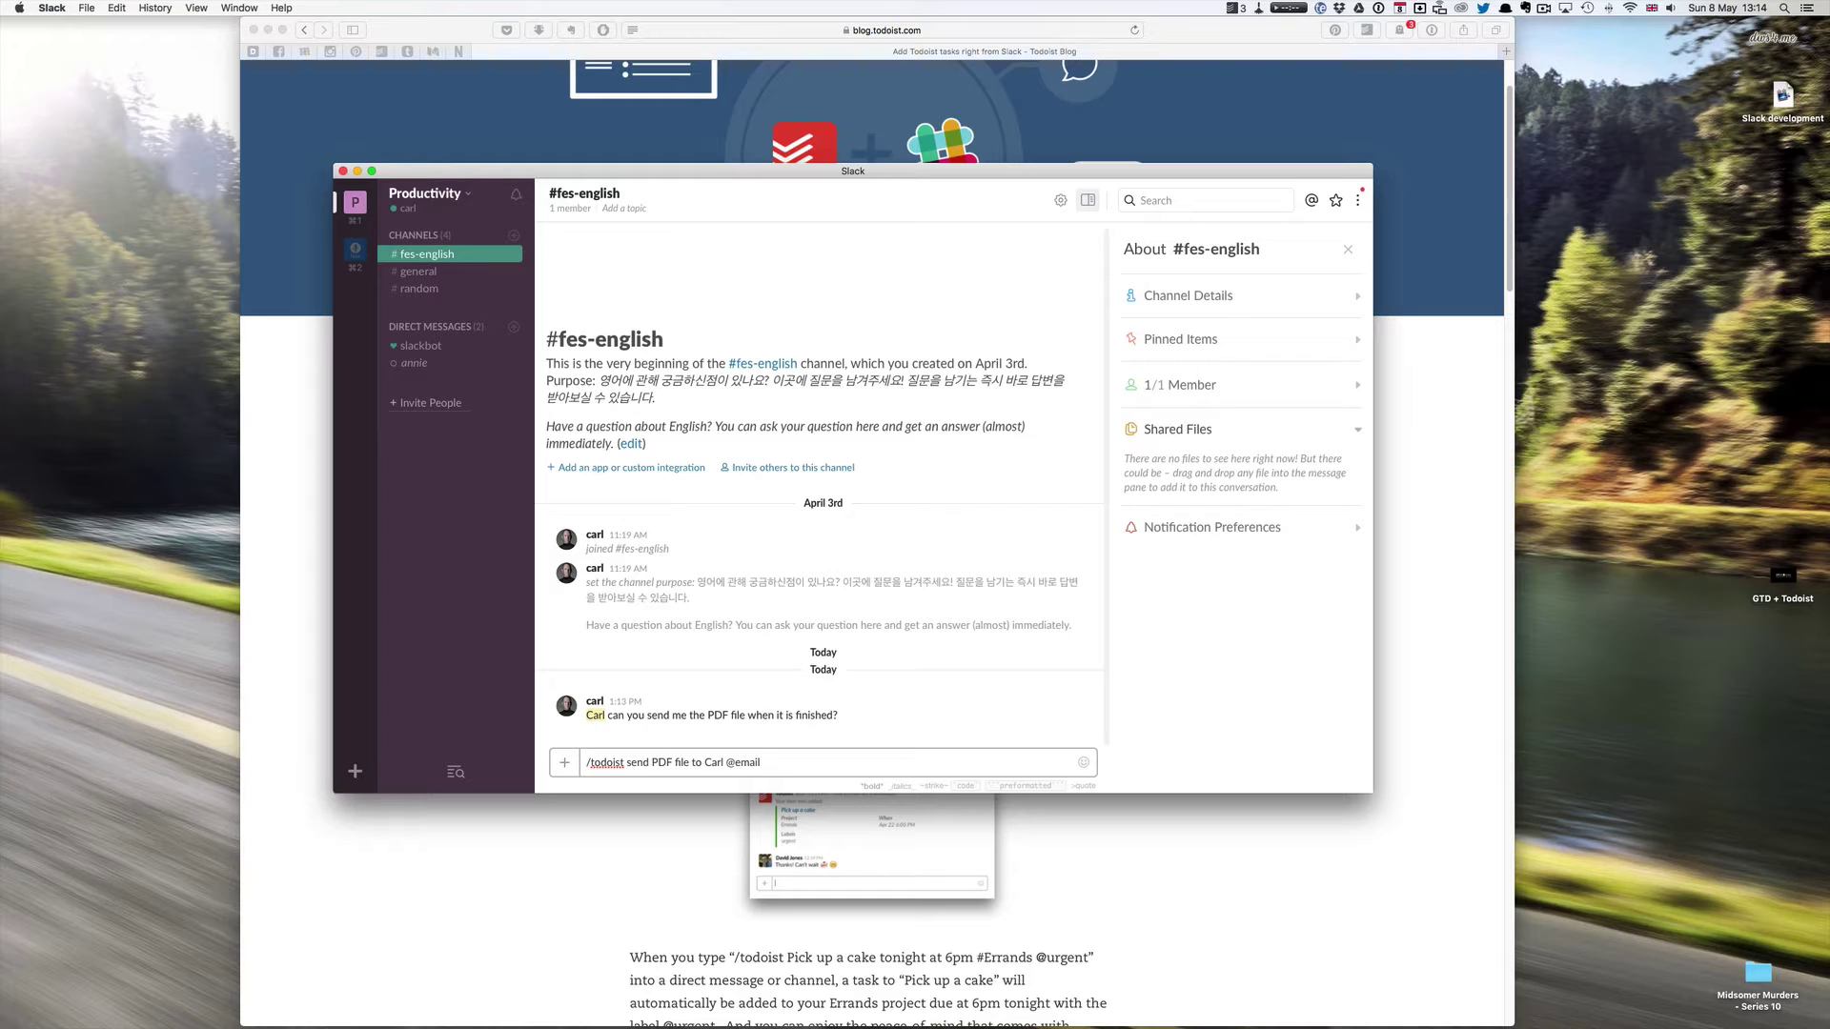
text(Tue)
text(sdat)
text(#)
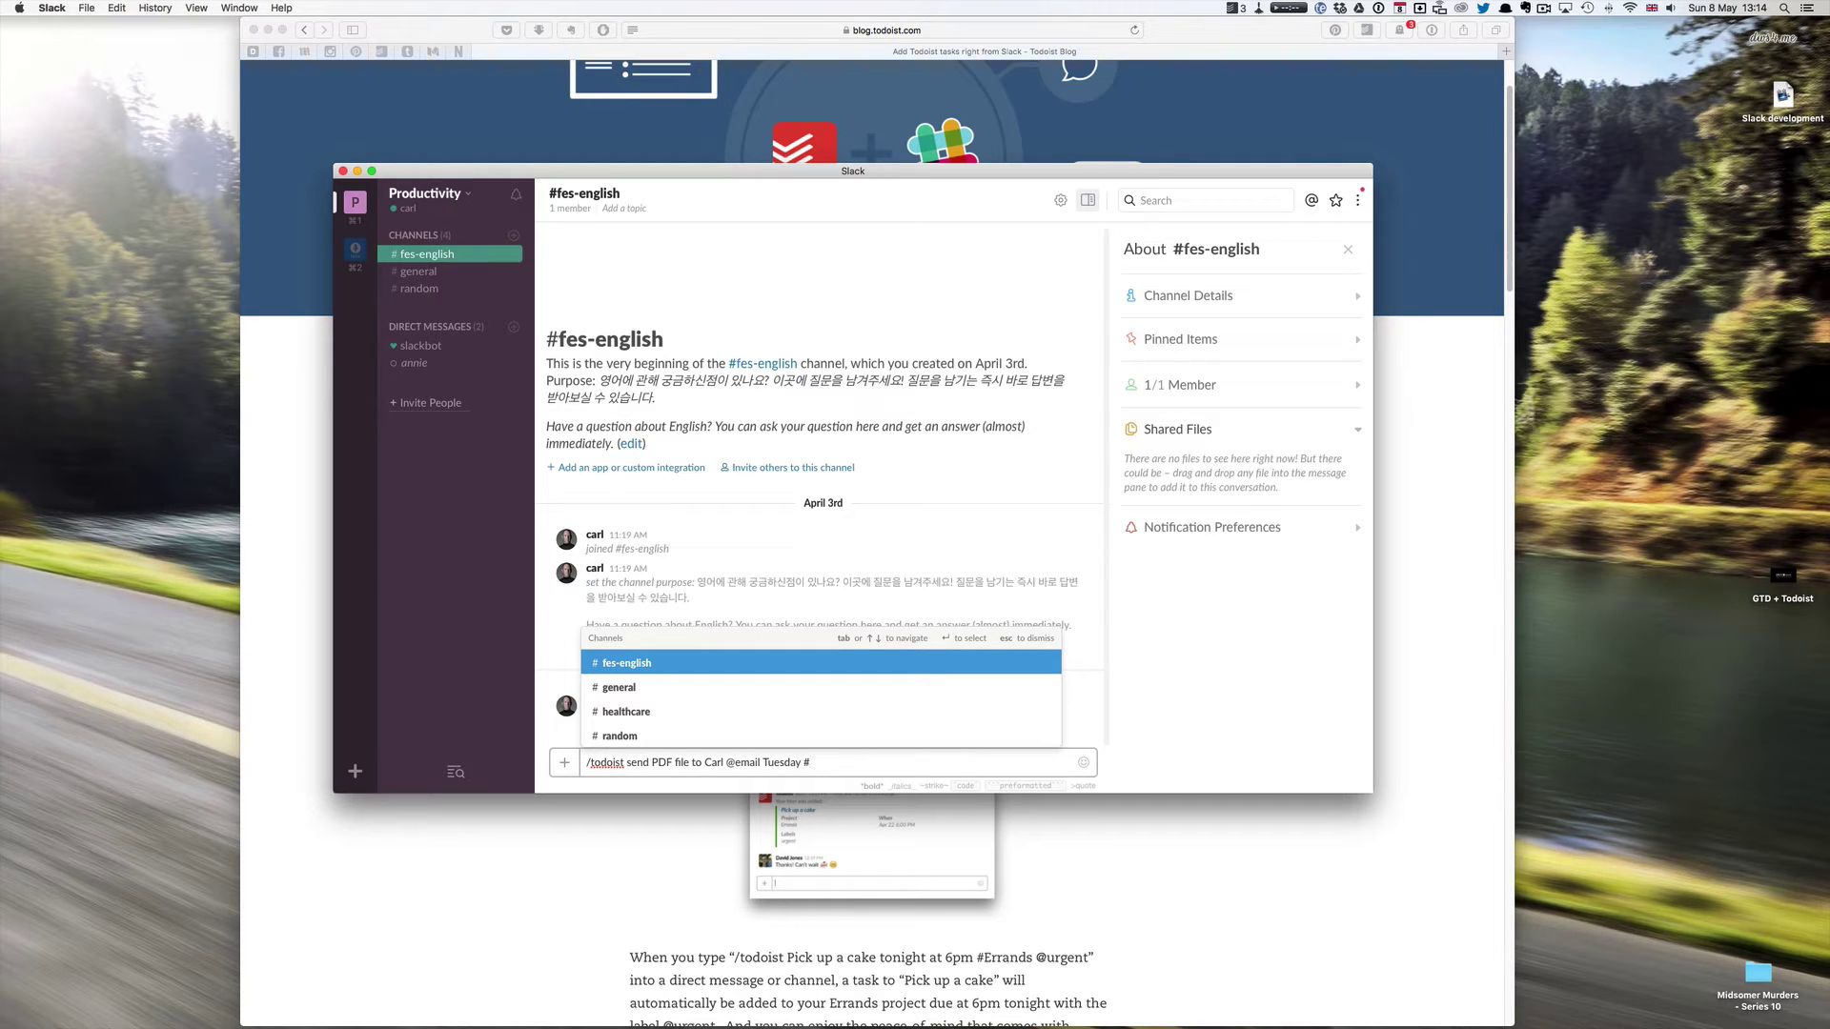
text(student affar)
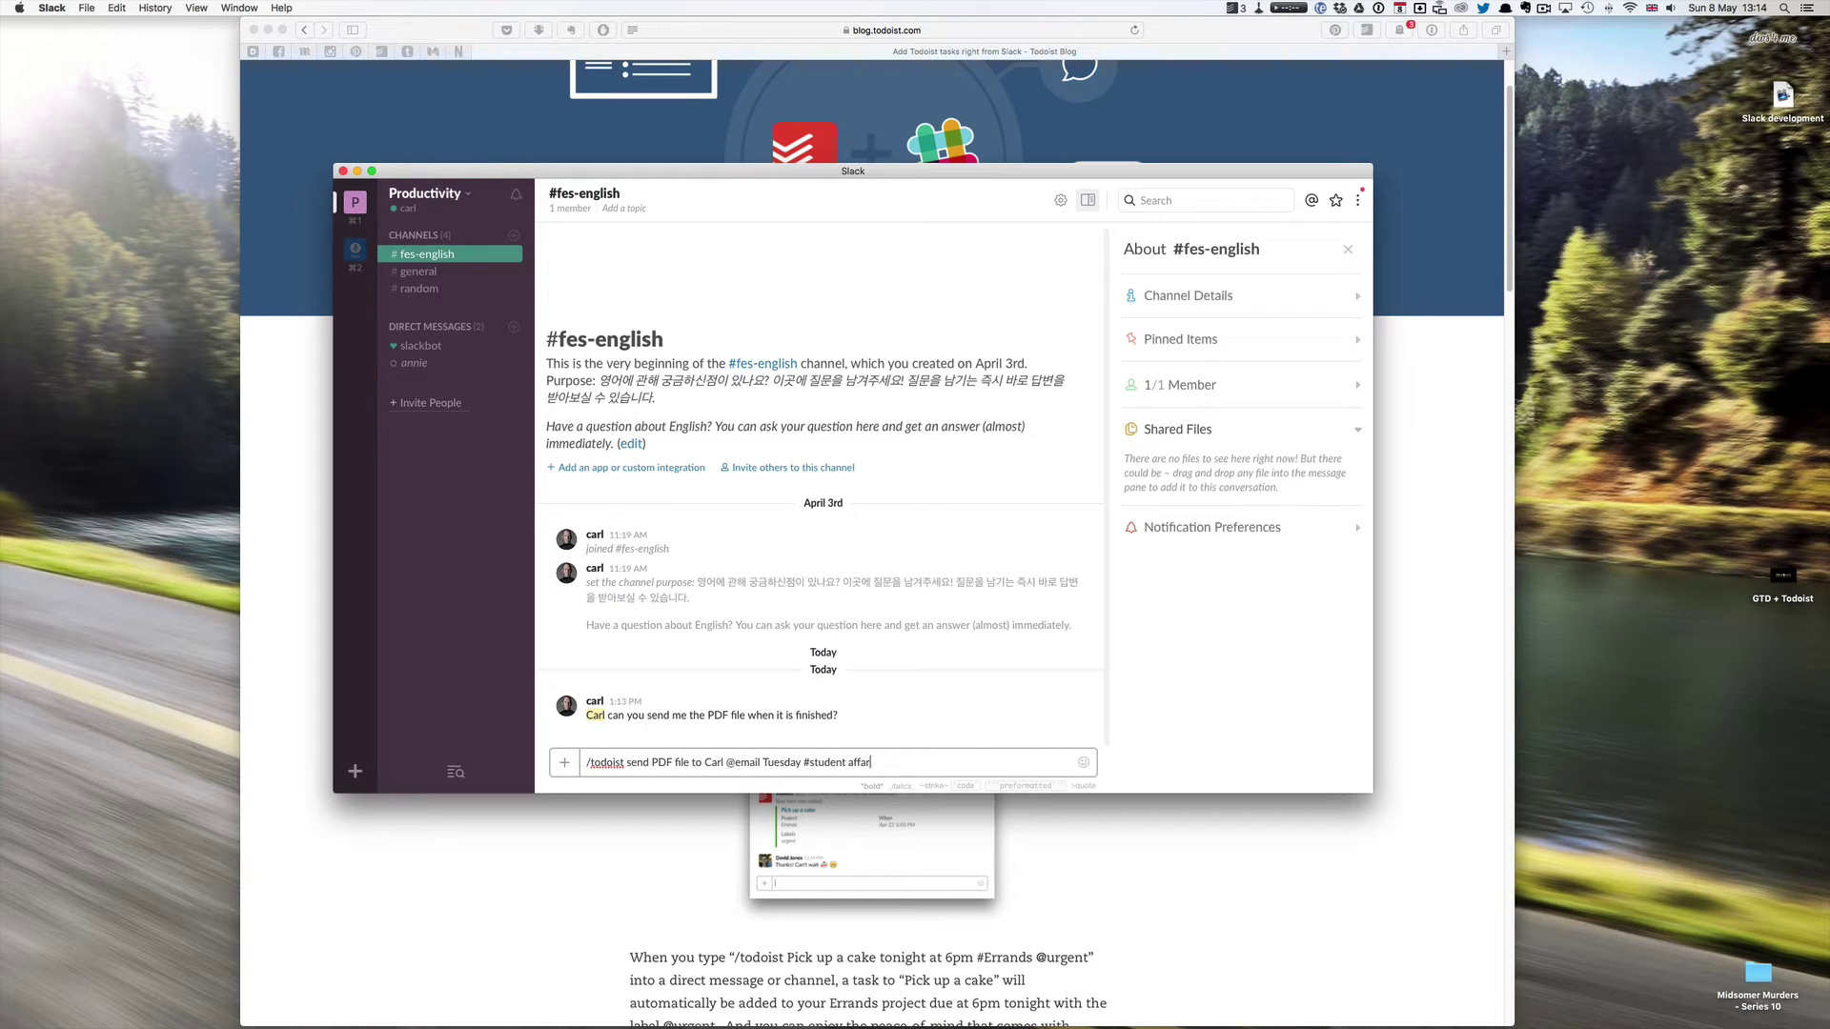
text(iirs)
key(Return)
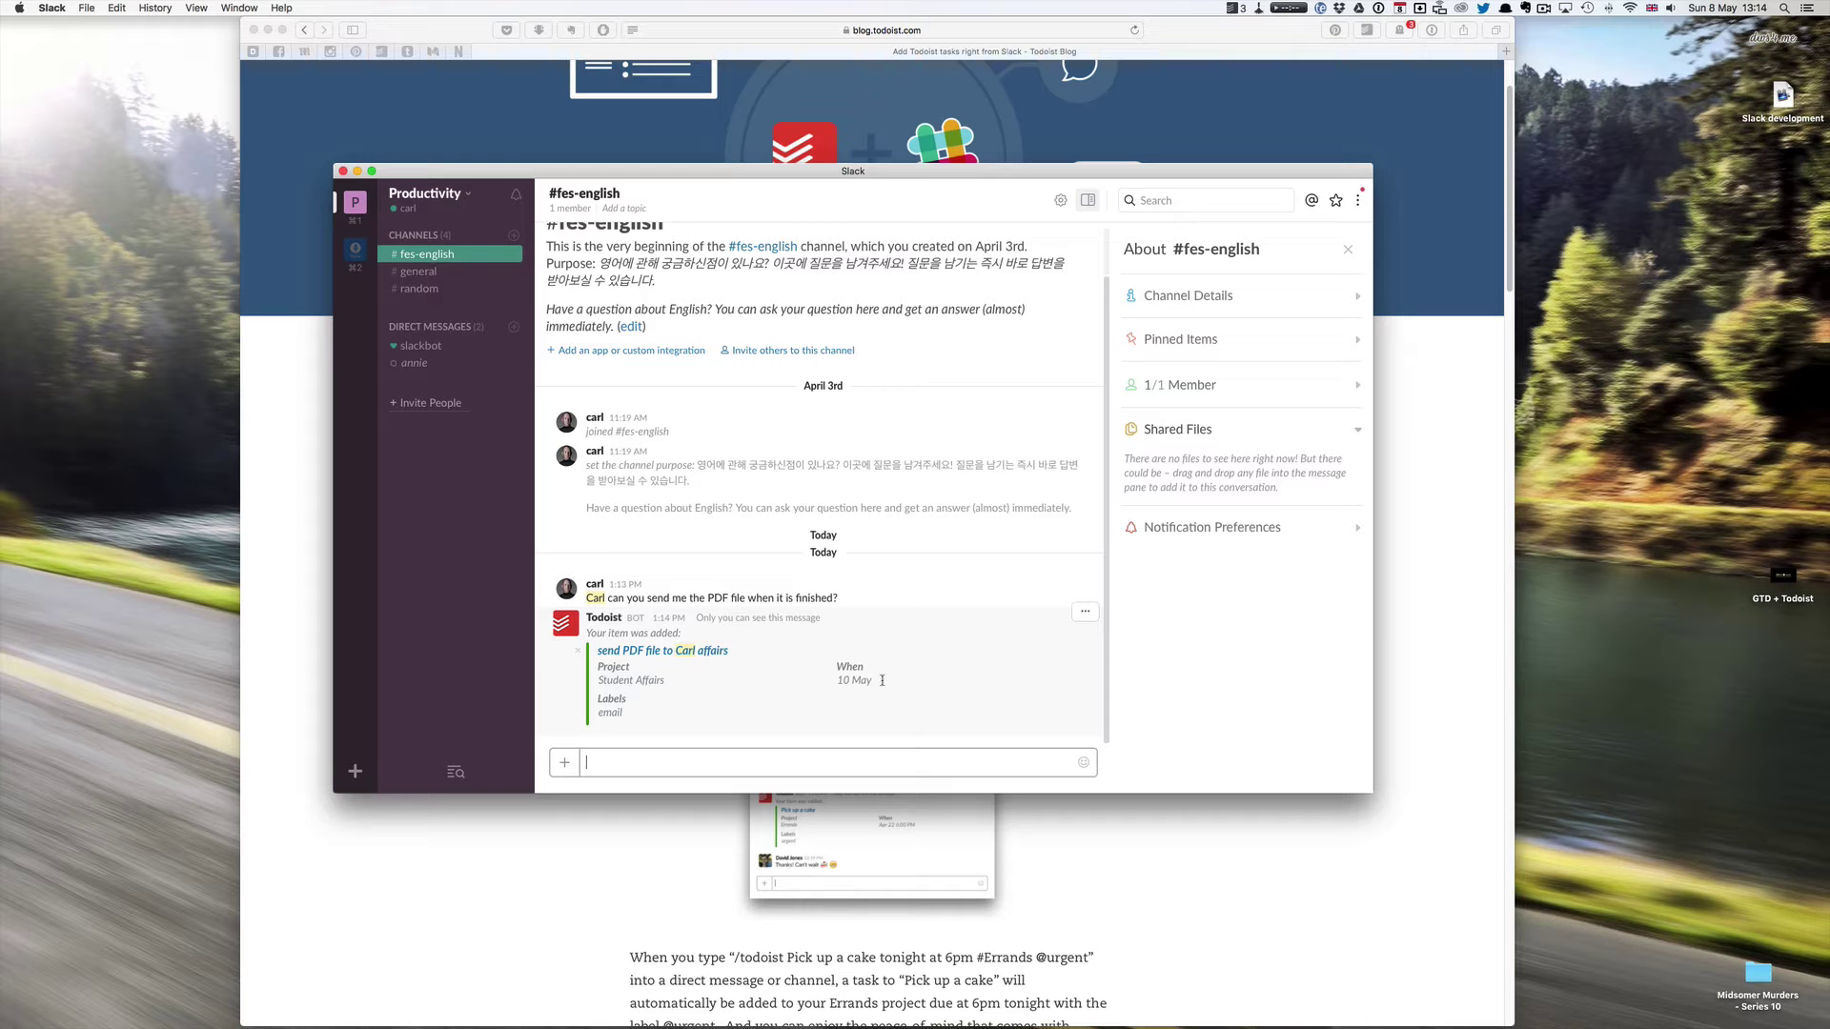
- Switch to Todoist and view the Student Affairs project under AREAS OF FOCUS to check the new task
key(ctrl+Up)
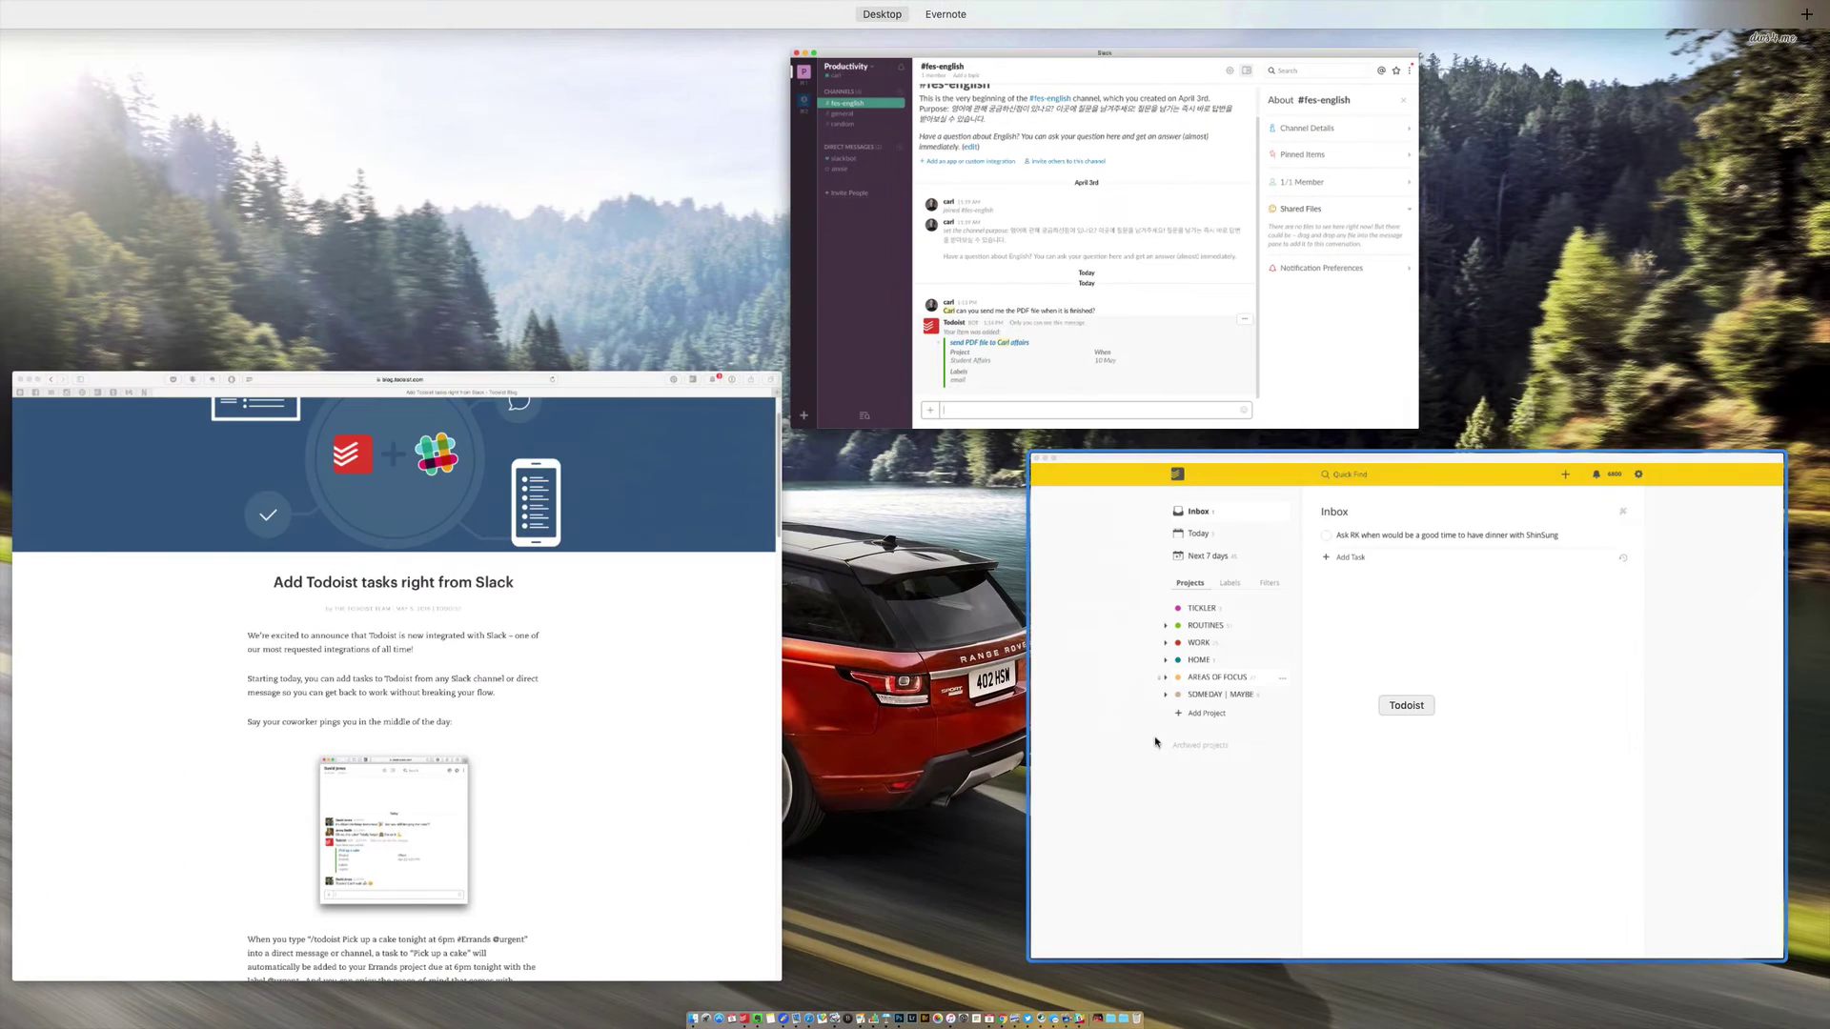
click(1331, 788)
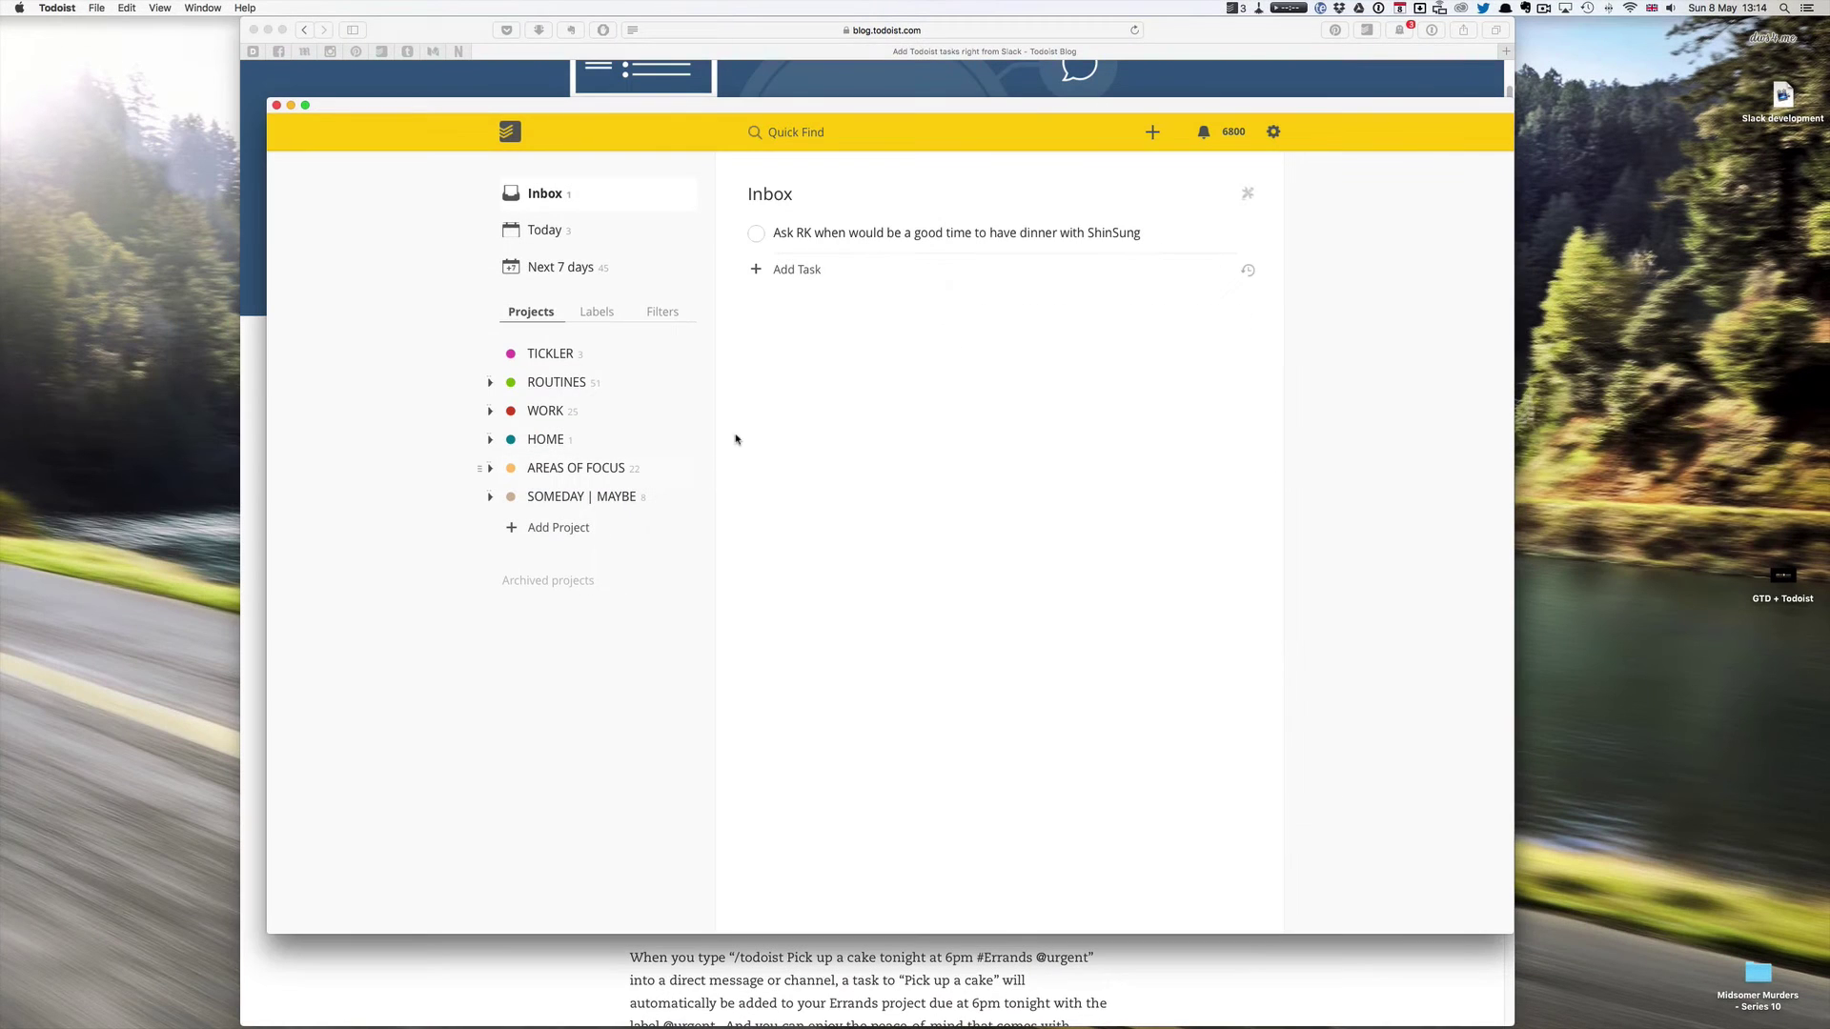
click(491, 468)
click(578, 496)
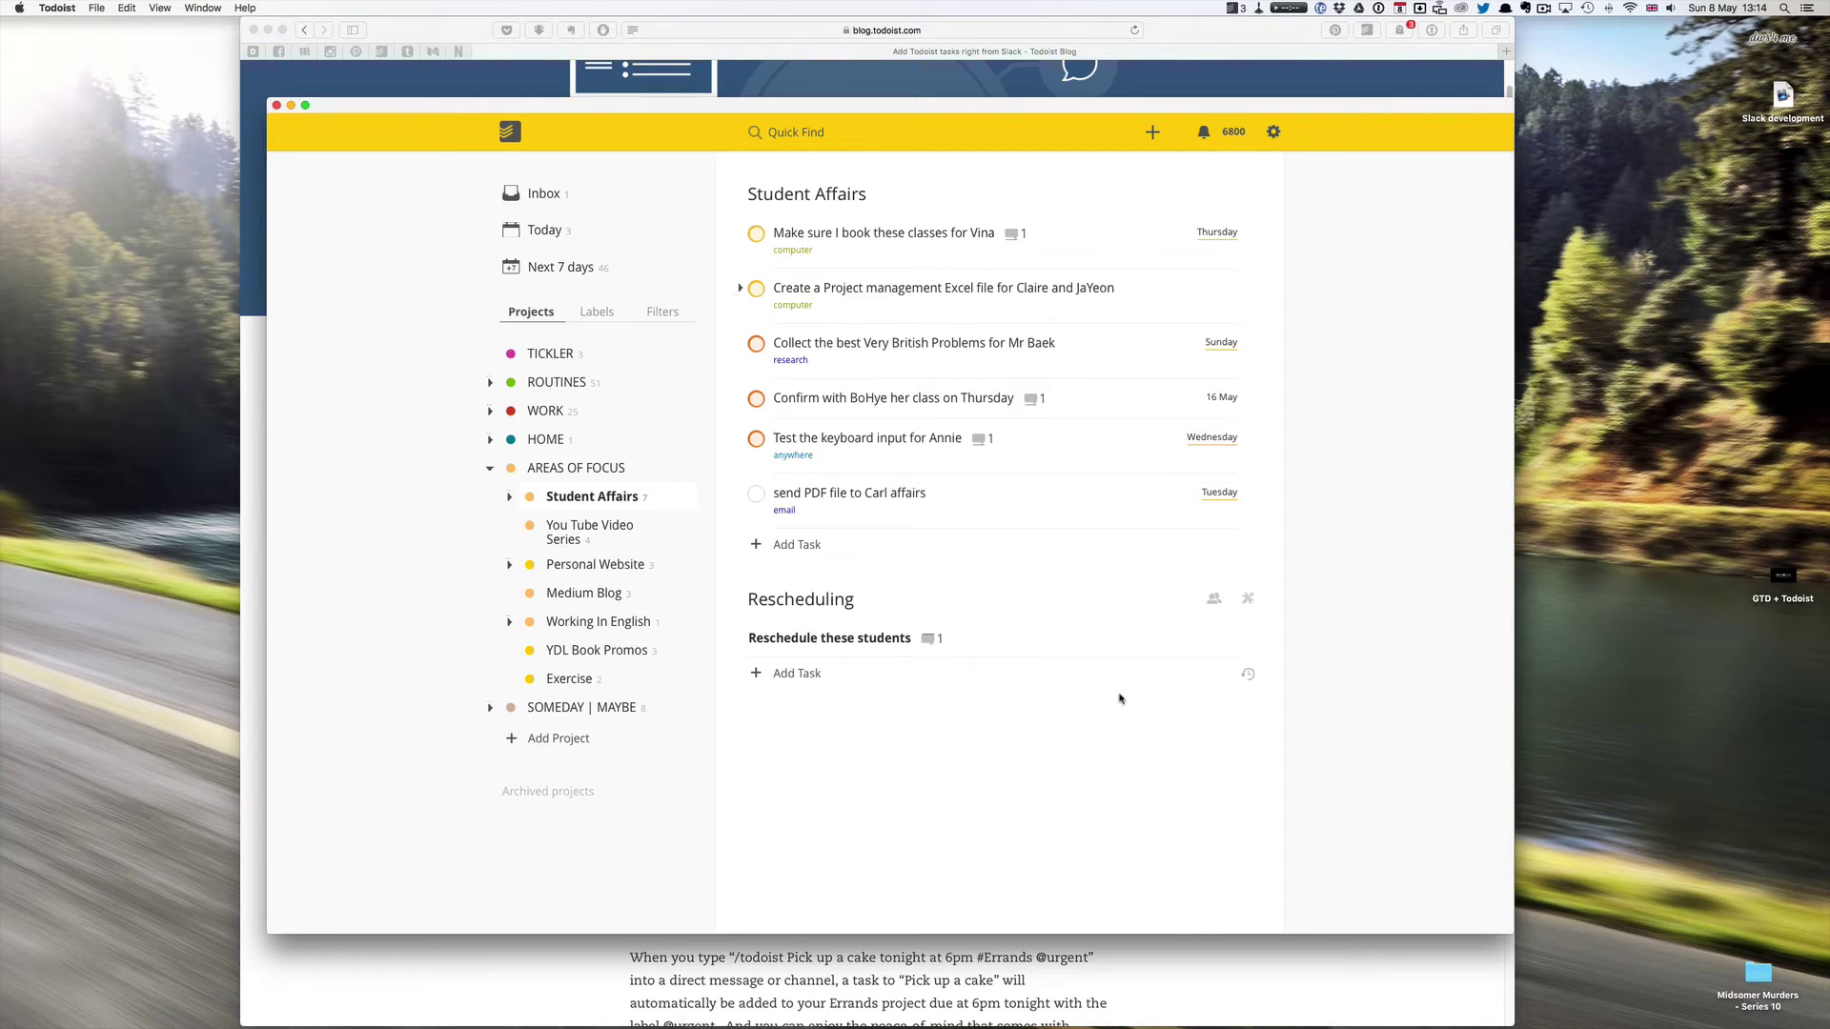
- Switch to Slack and add the task "remember PDF" with the /todoist command, without a date, label or project
key(ctrl+Up)
click(1139, 358)
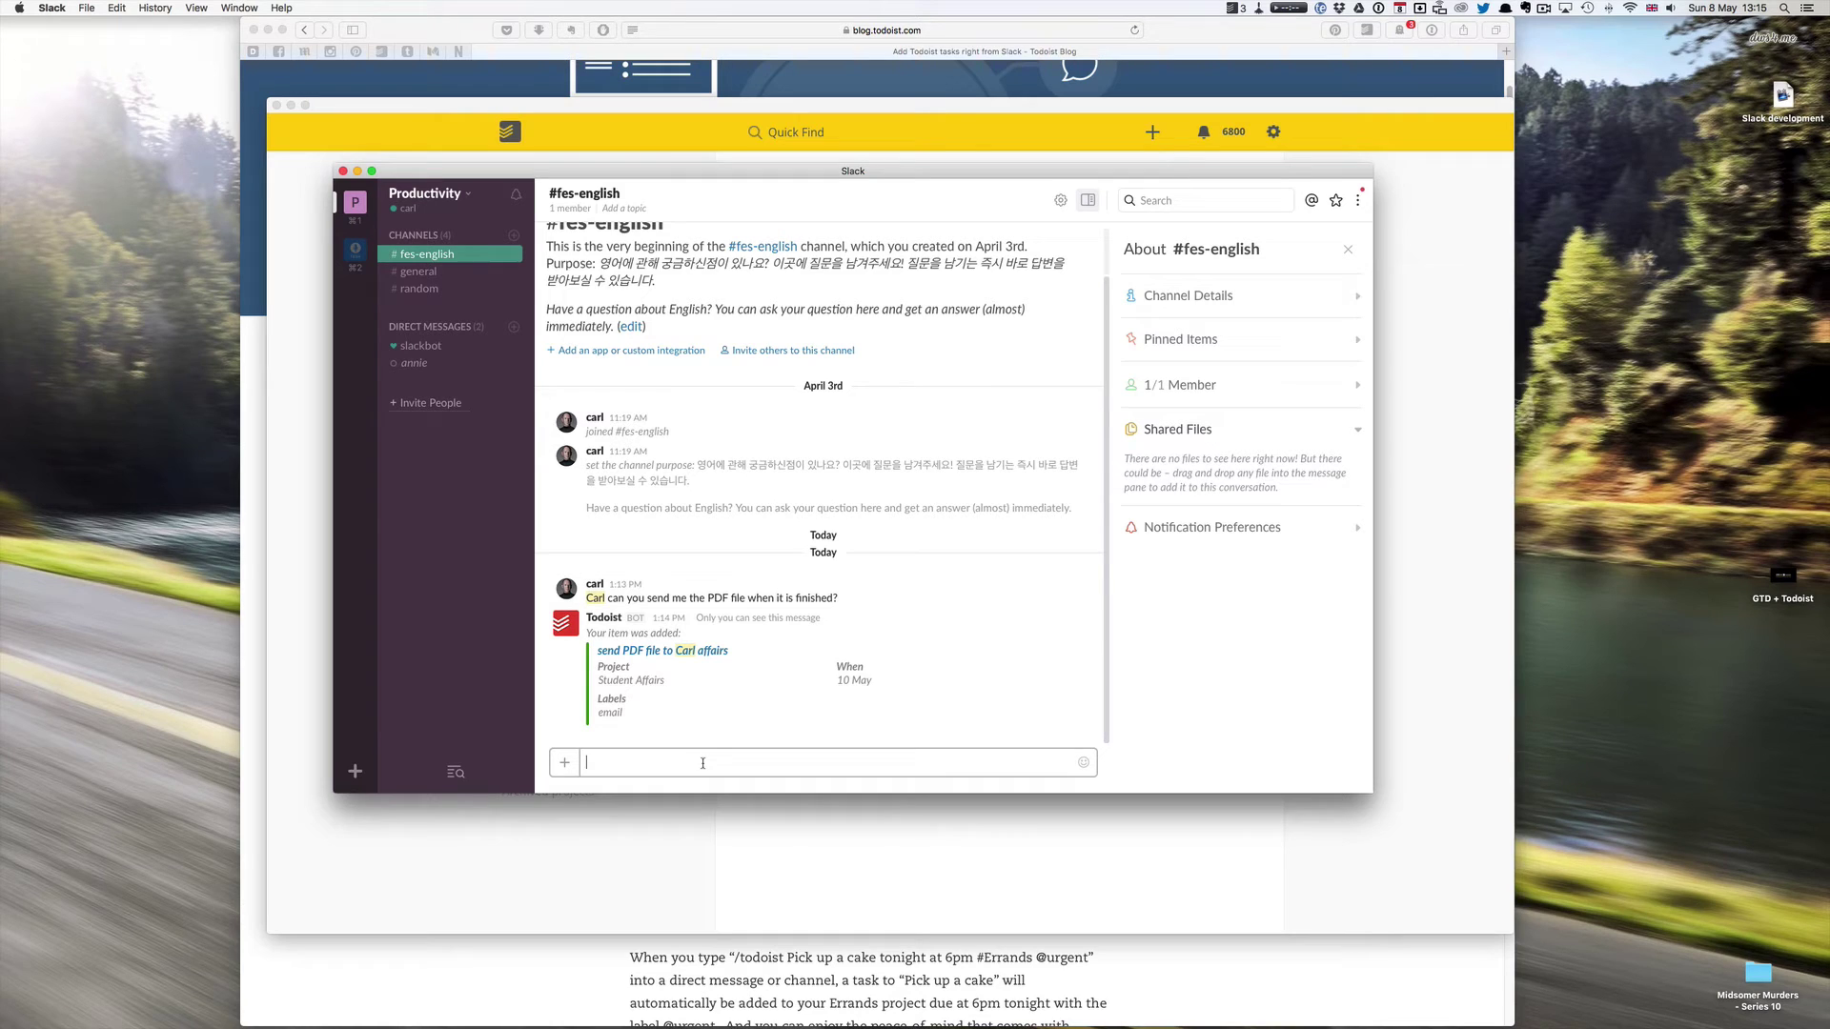
text(/to)
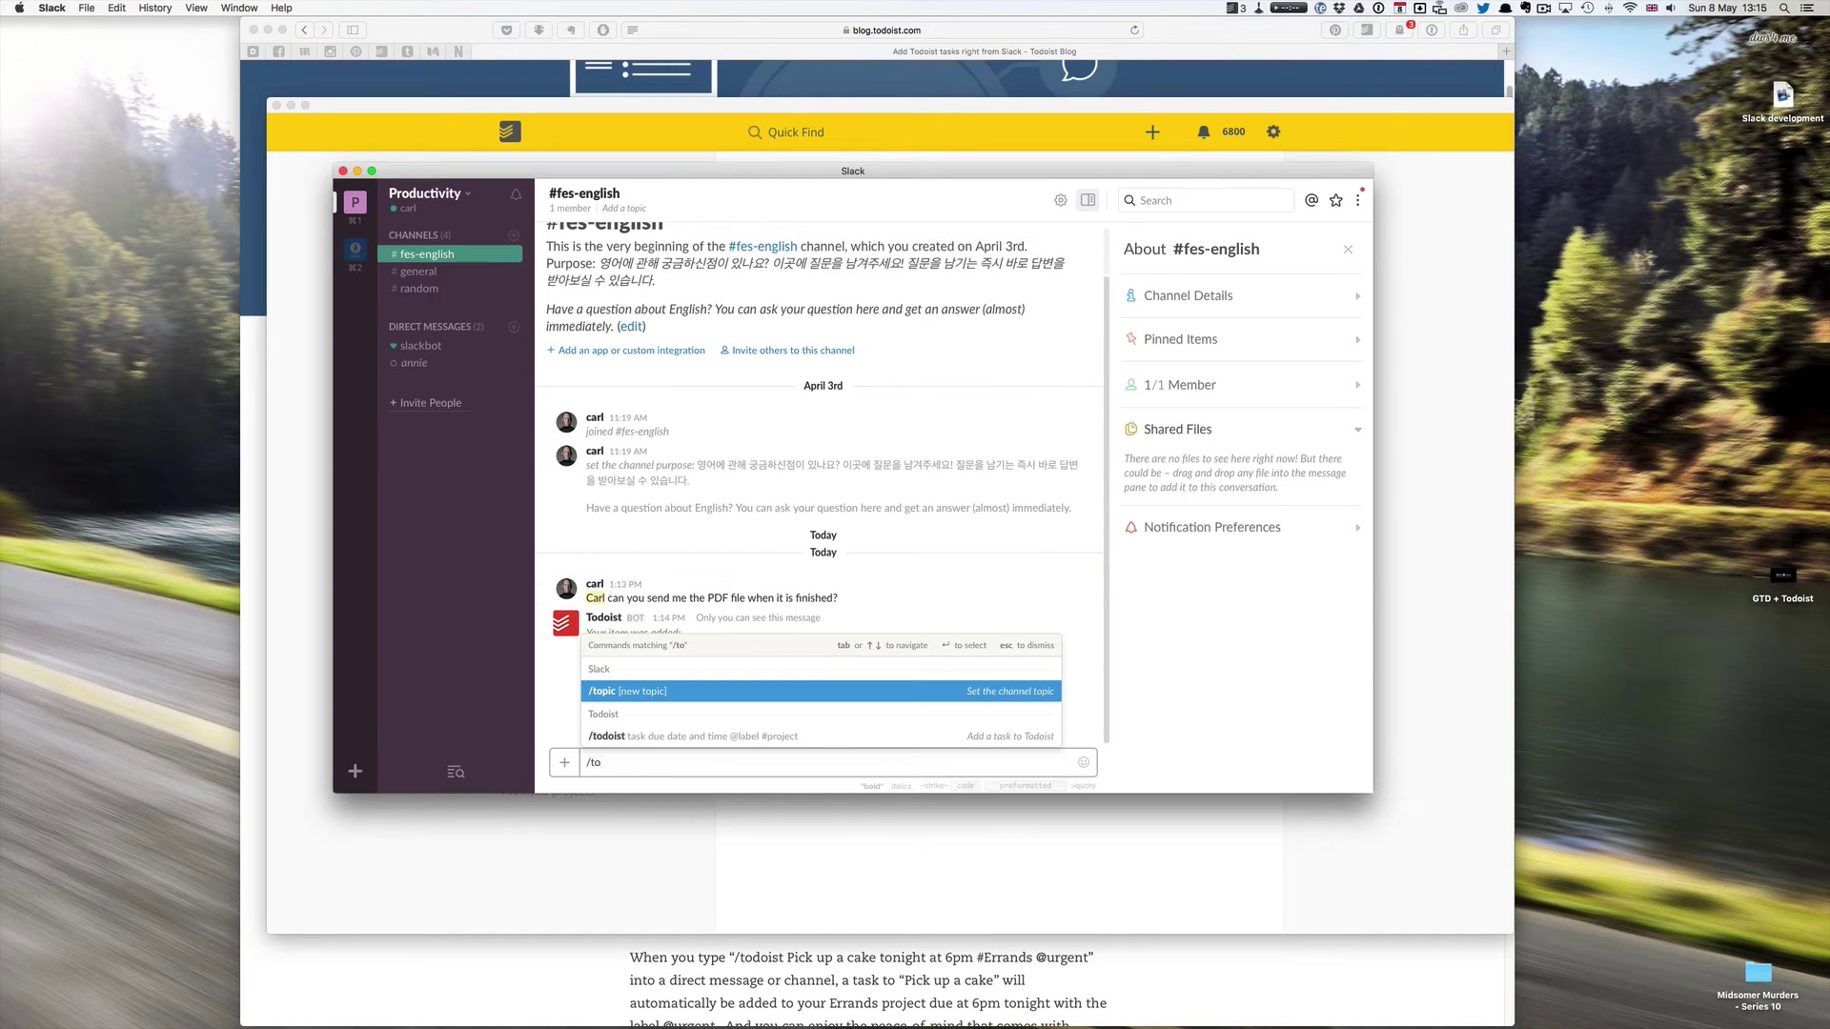
text(dois)
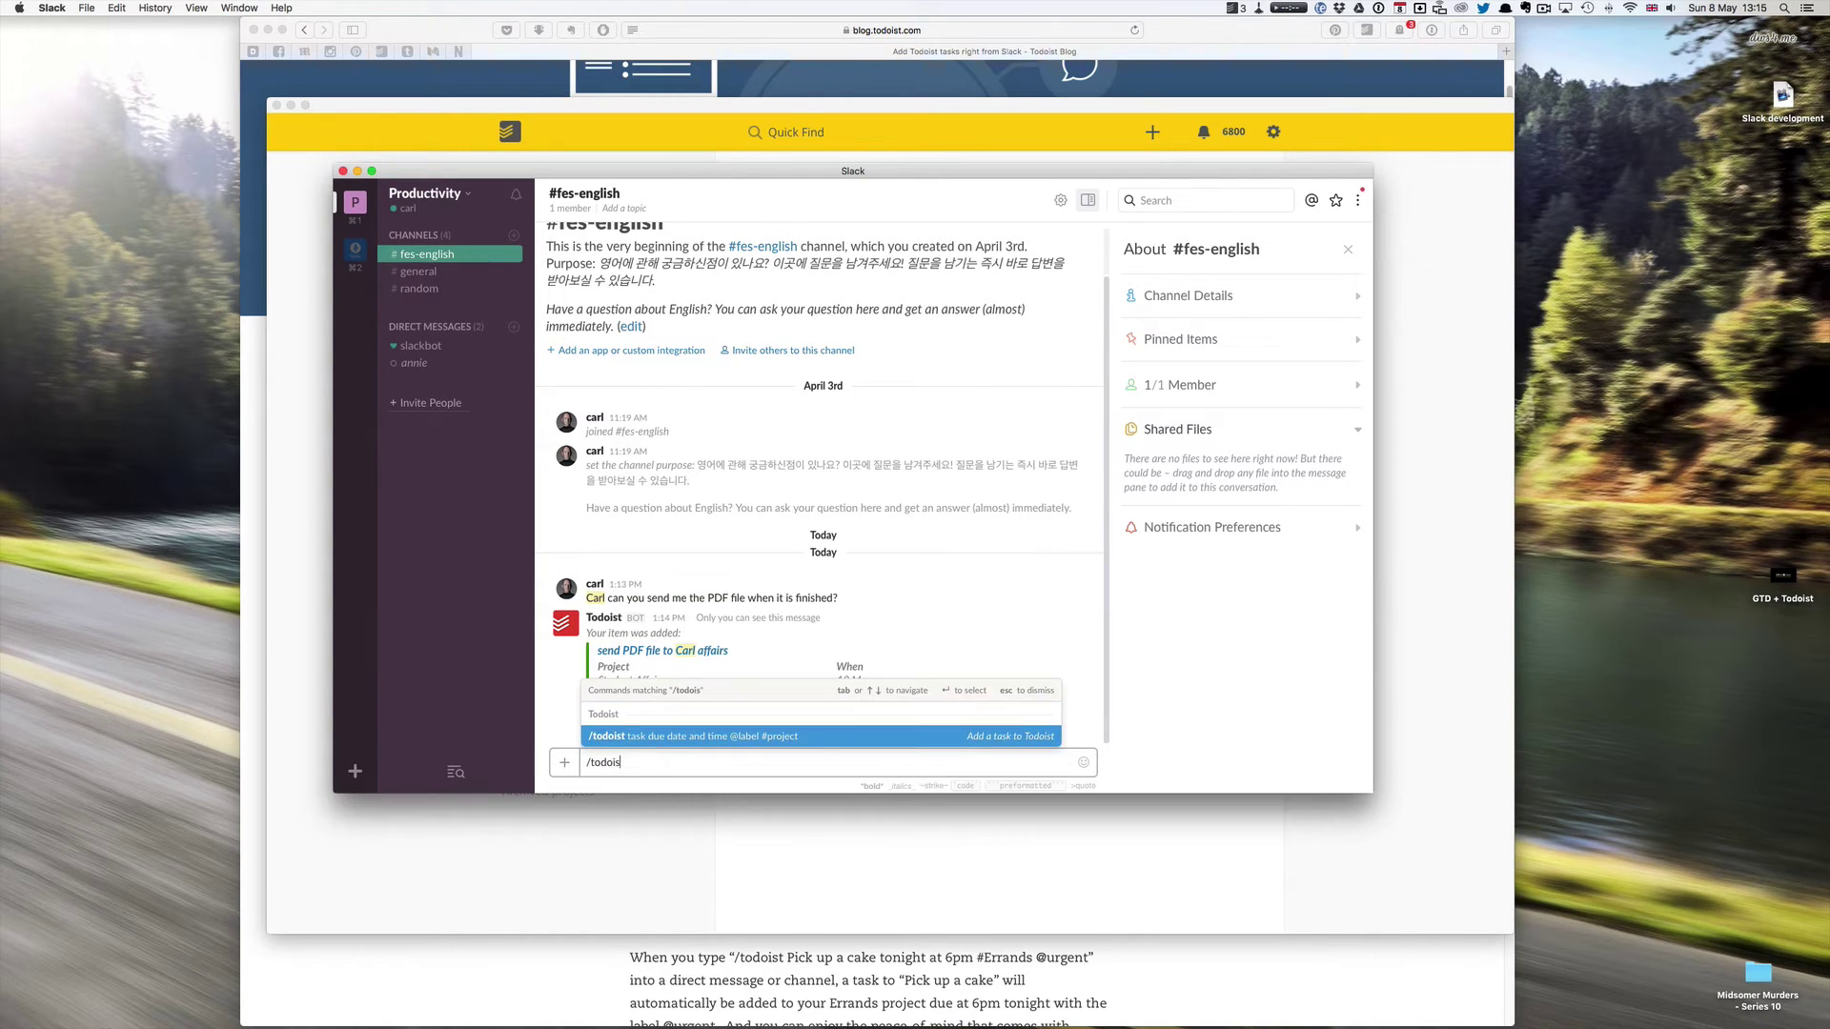
text(t remeber)
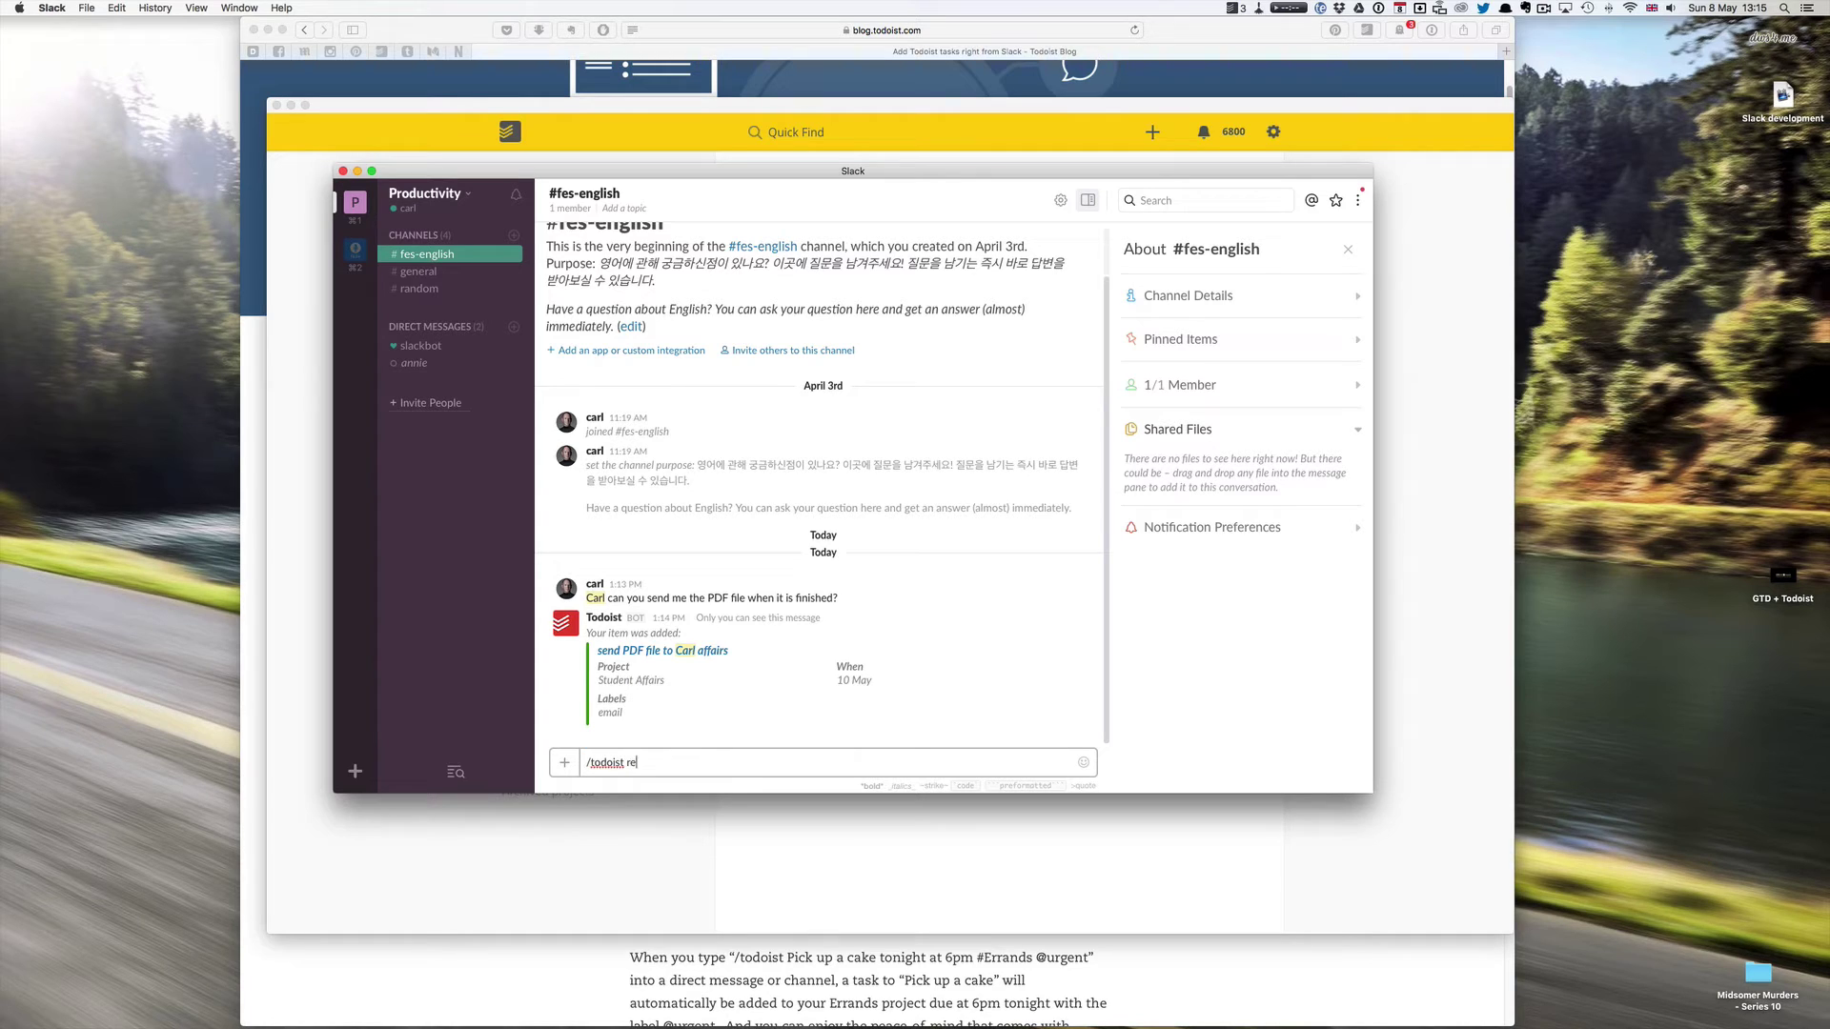
key(BackSpace)
key(BackSpace)
key(BackSpace)
text(mber PD)
key(Return)
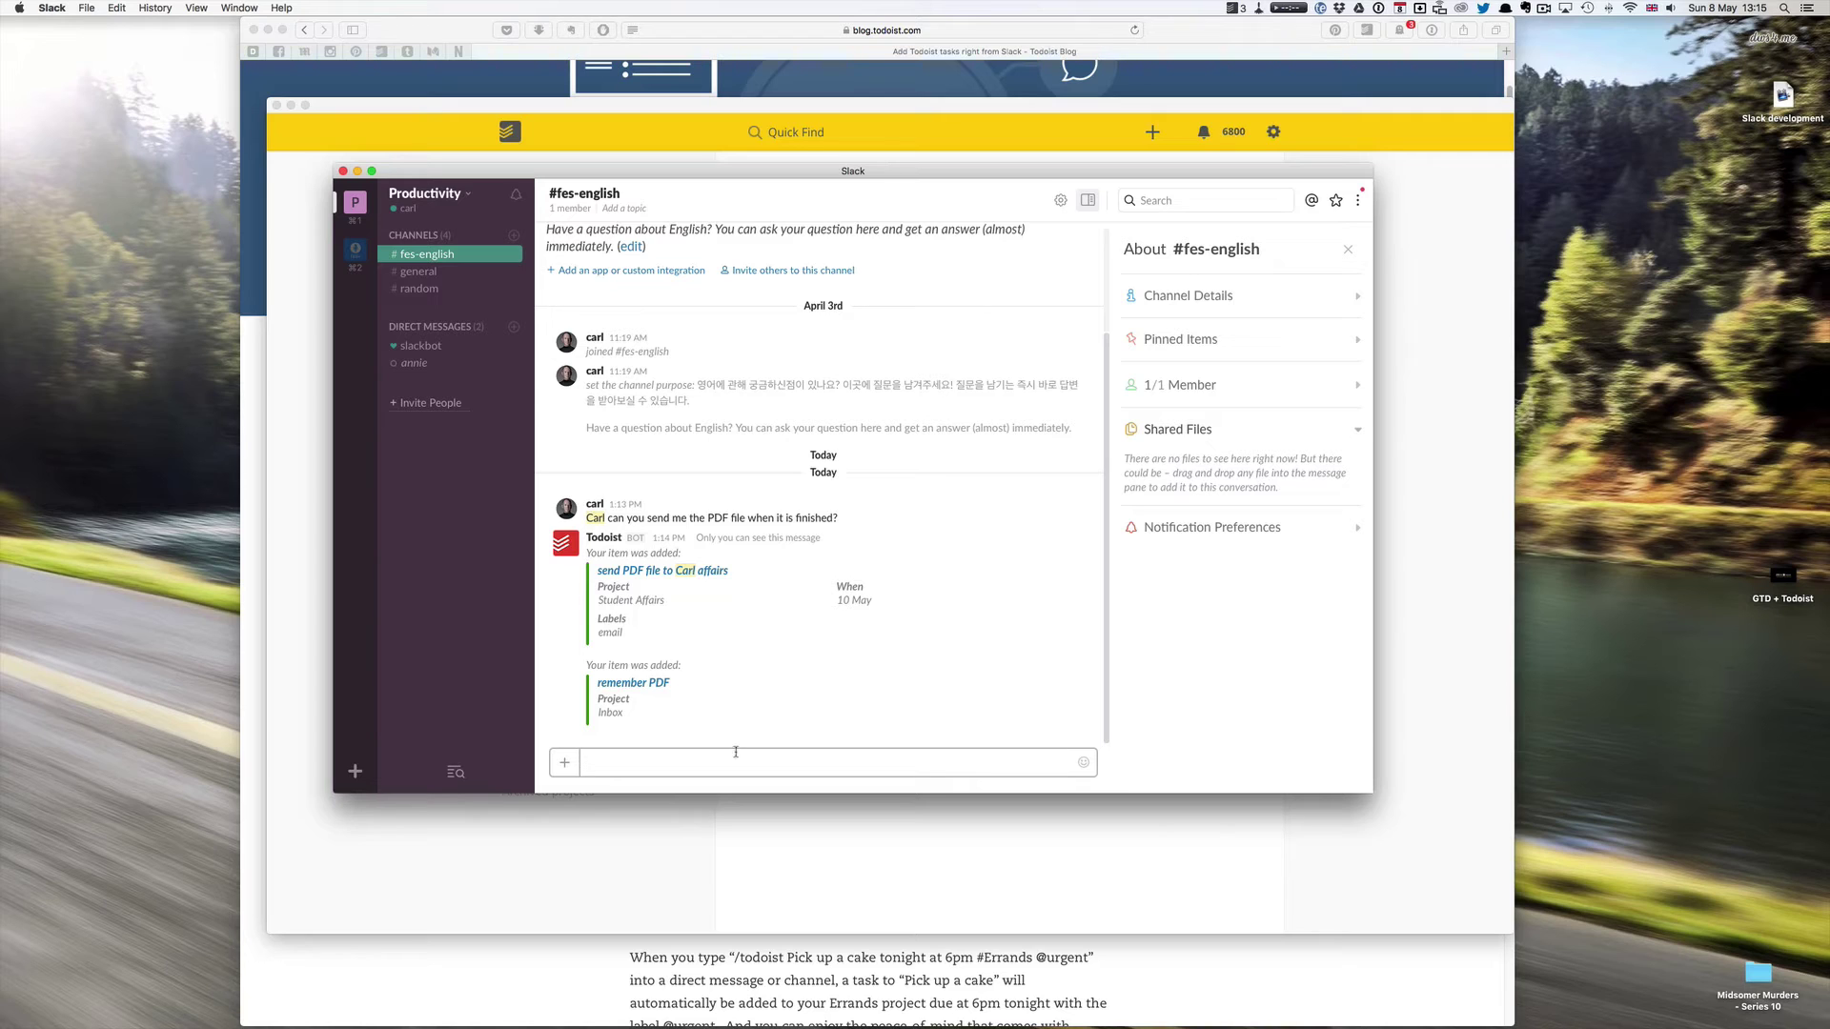
- Switch to Todoist and open the Inbox to check for the "remember PDF" task
click(1437, 538)
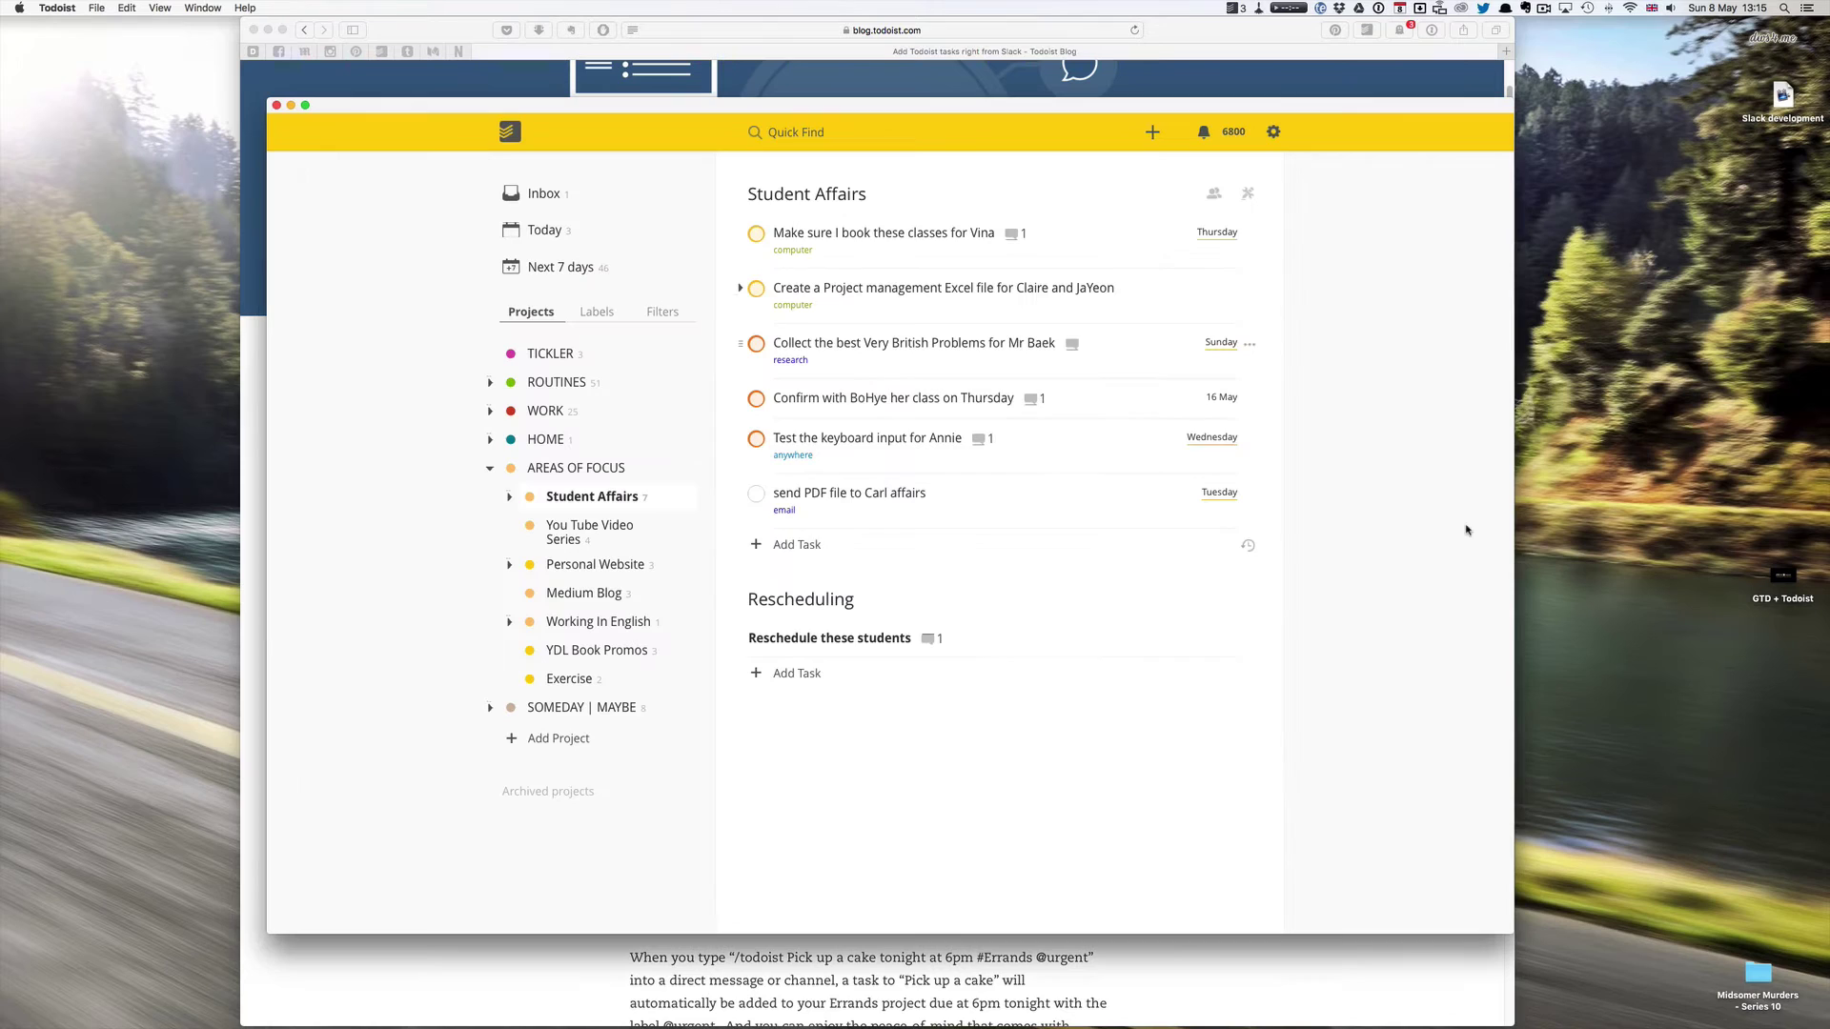
click(534, 202)
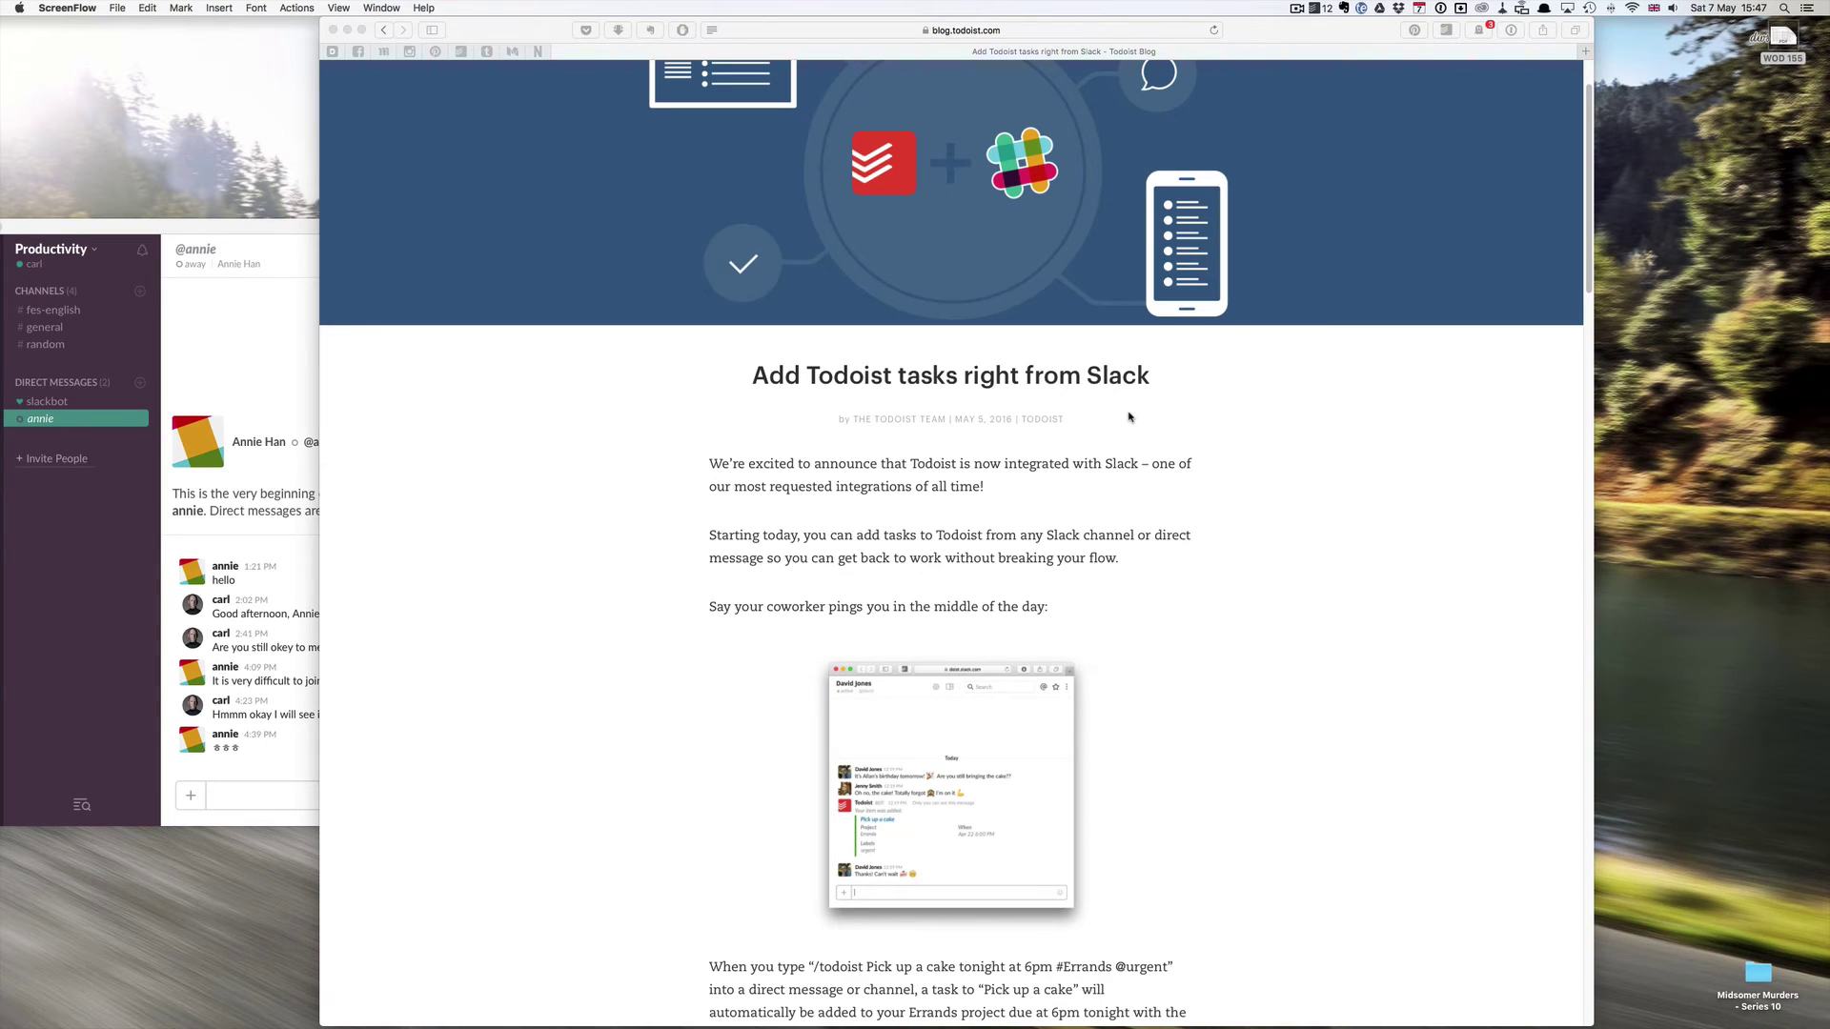
- Start Add to Slack from the blog post's integration instructions, choose the FES team and authorize Todoist's access
scroll(1128, 416, down, 12)
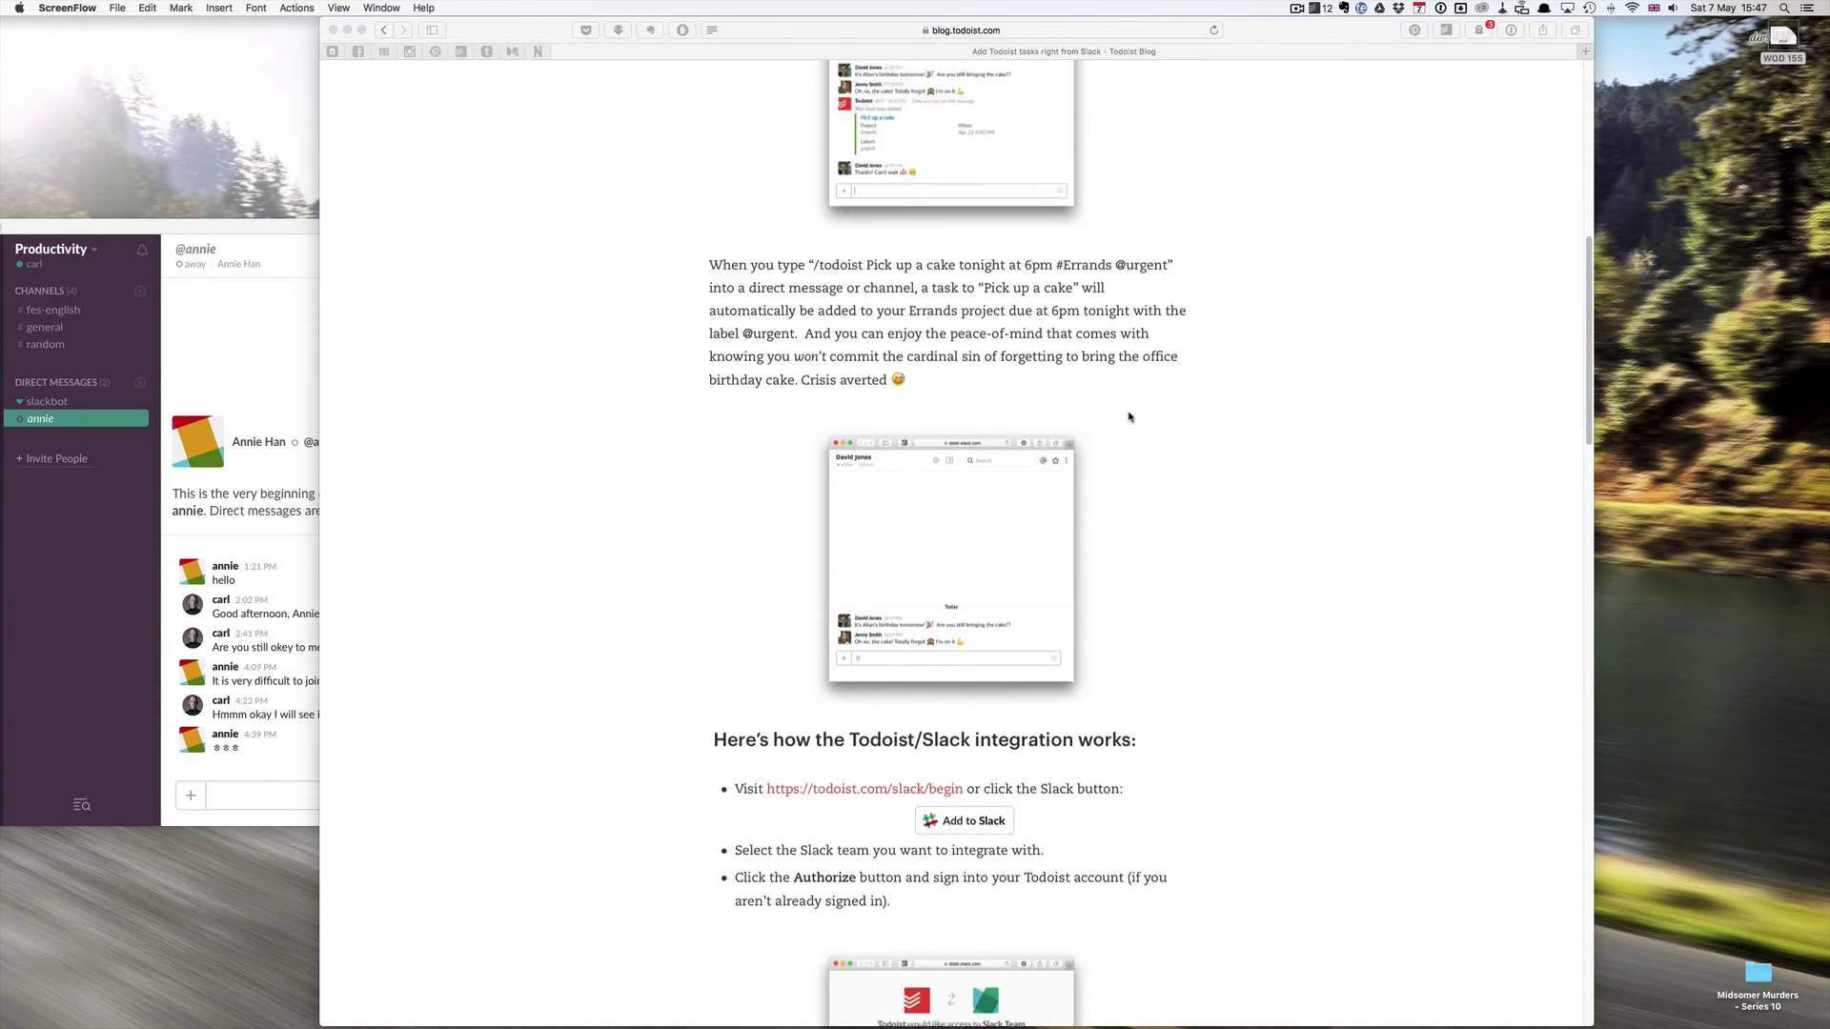
scroll(1128, 416, down, 2)
click(970, 480)
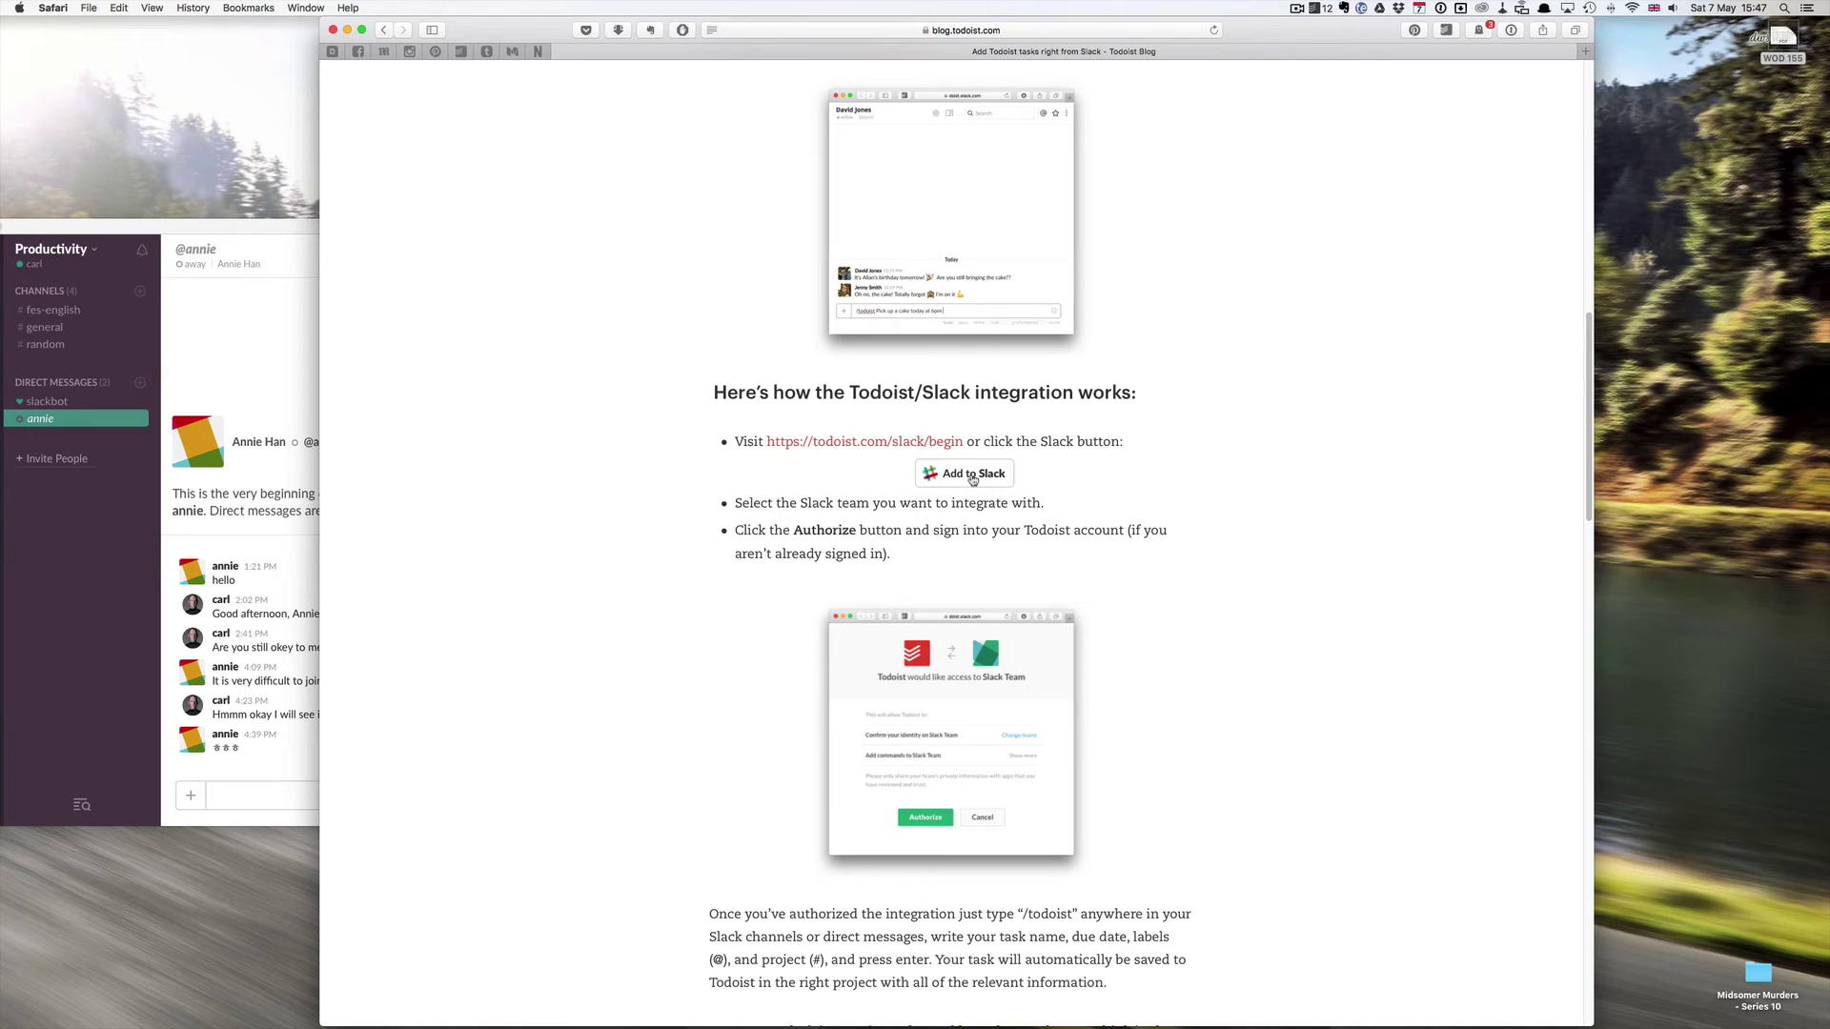
click(972, 477)
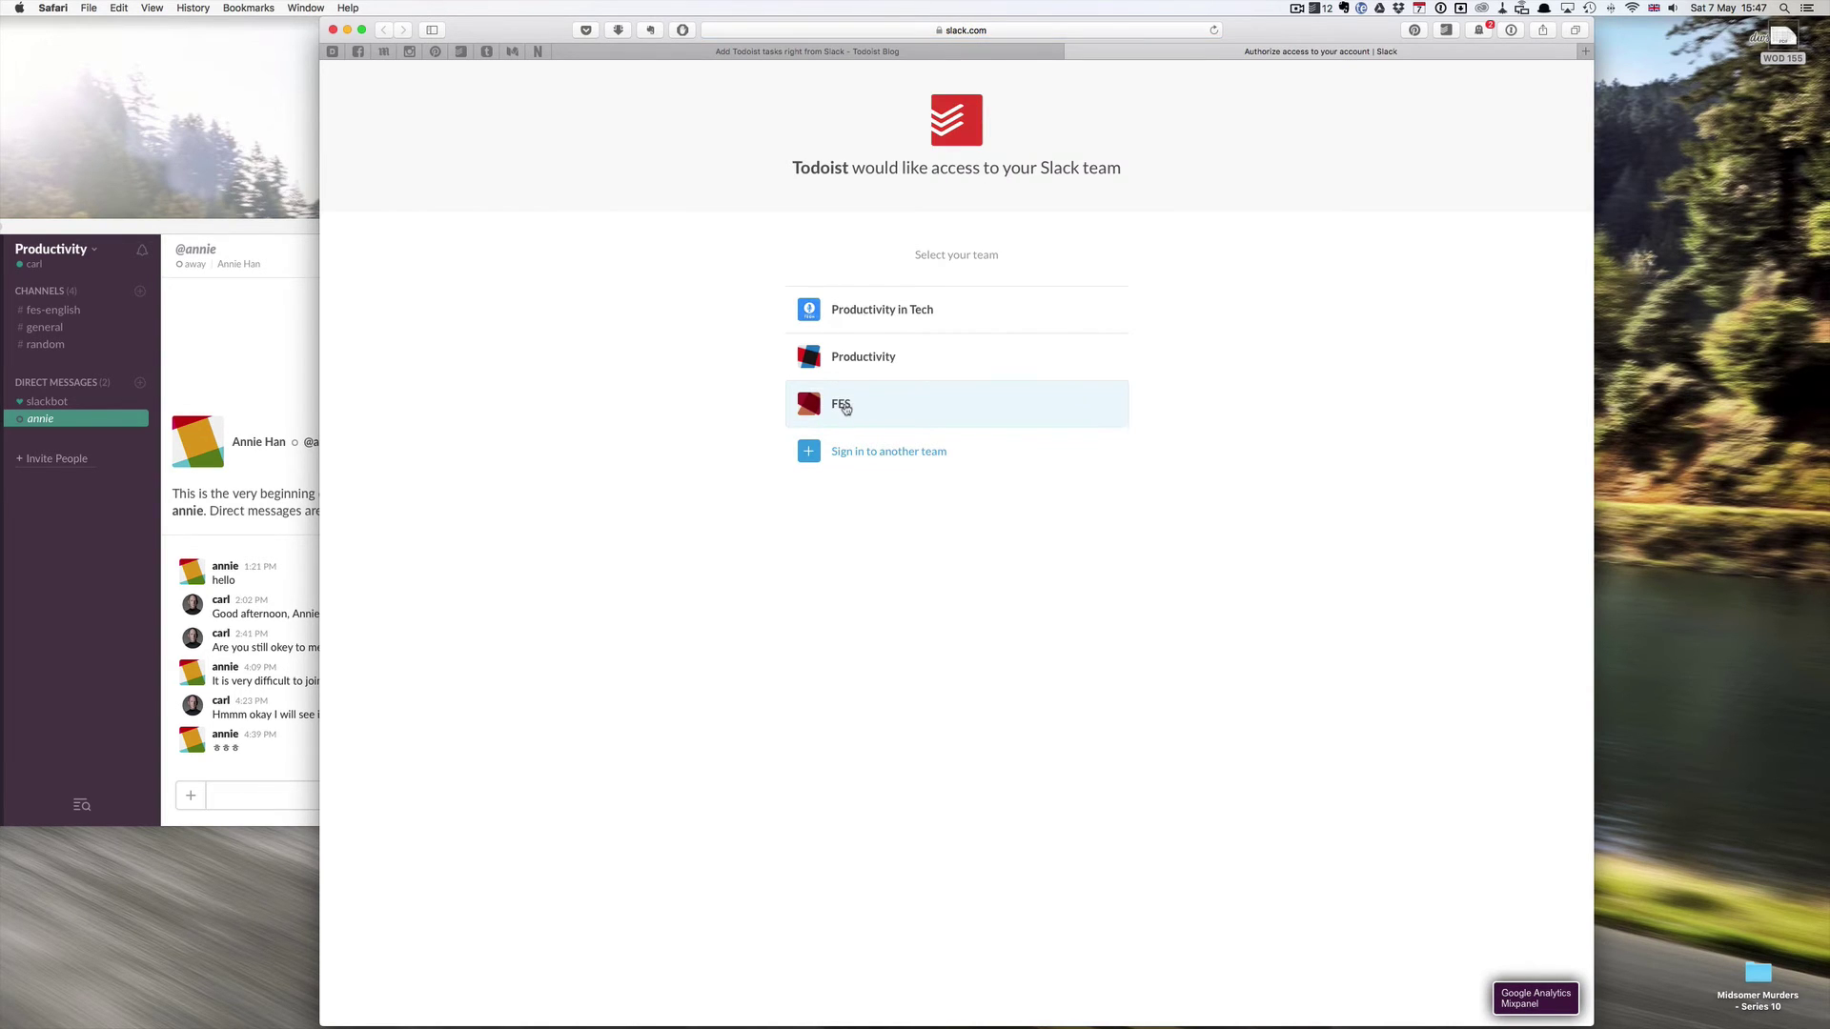
click(845, 406)
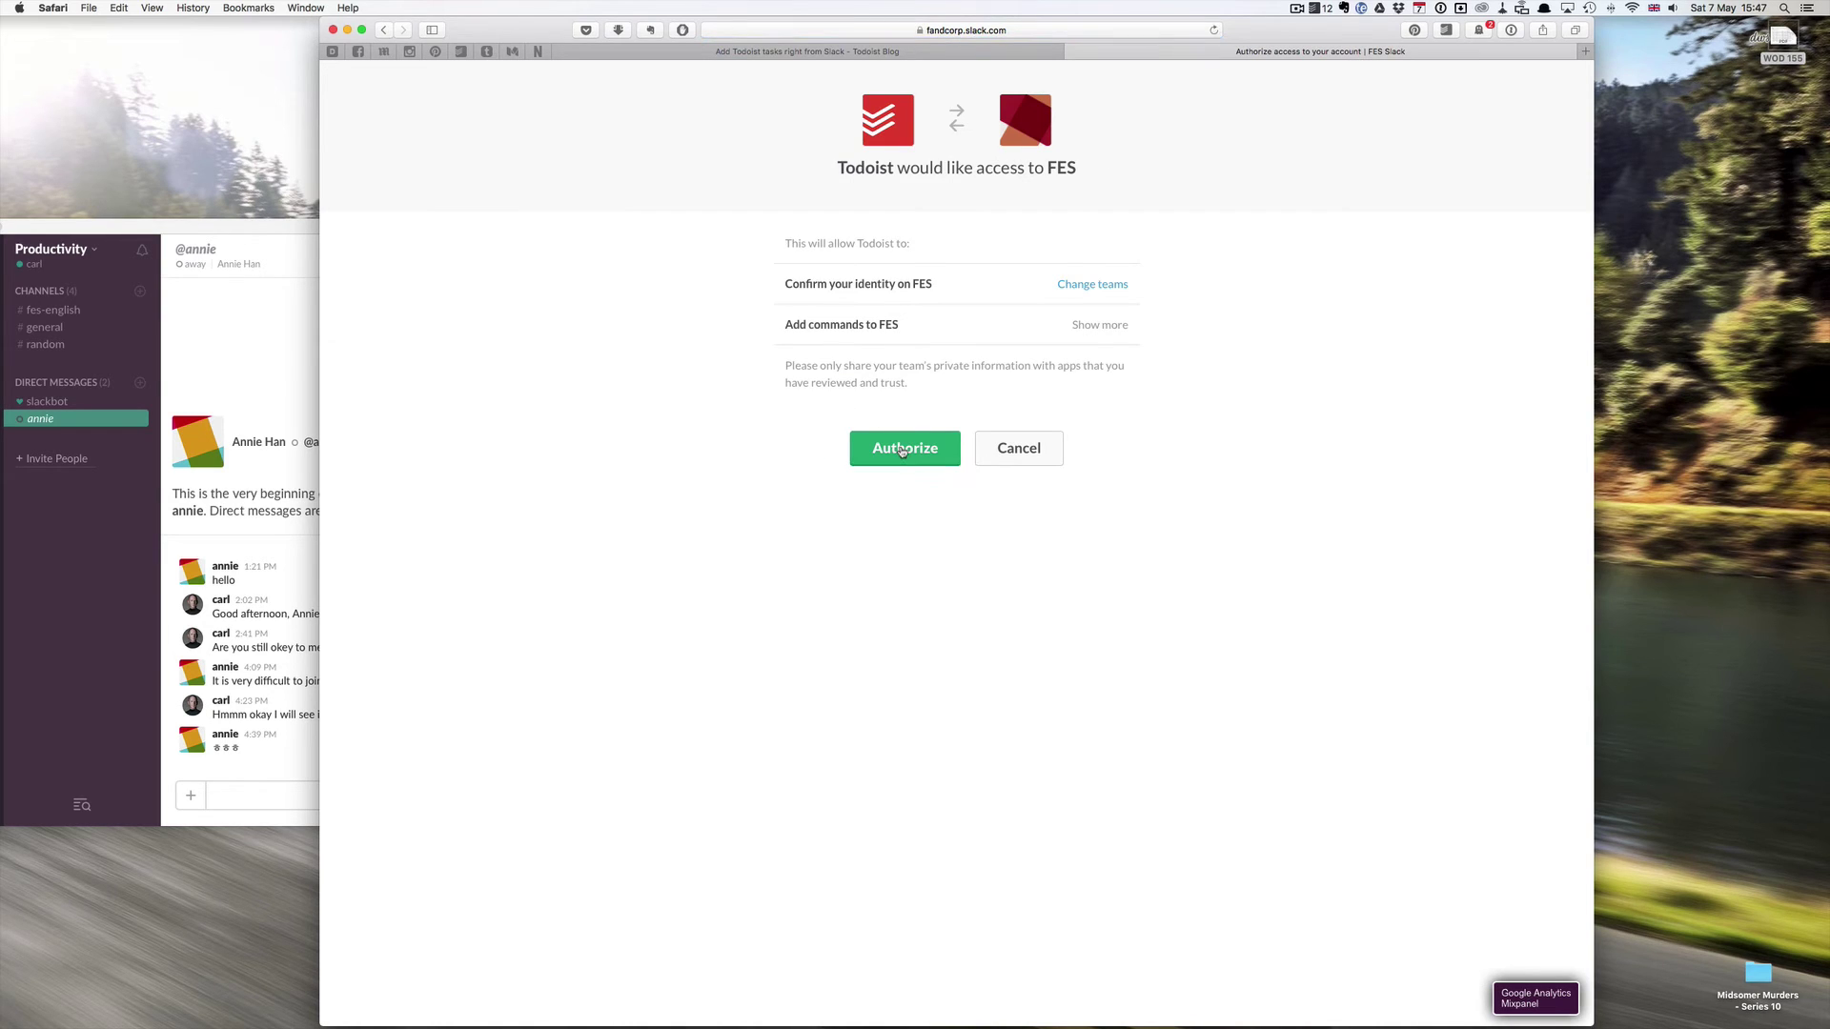
click(902, 449)
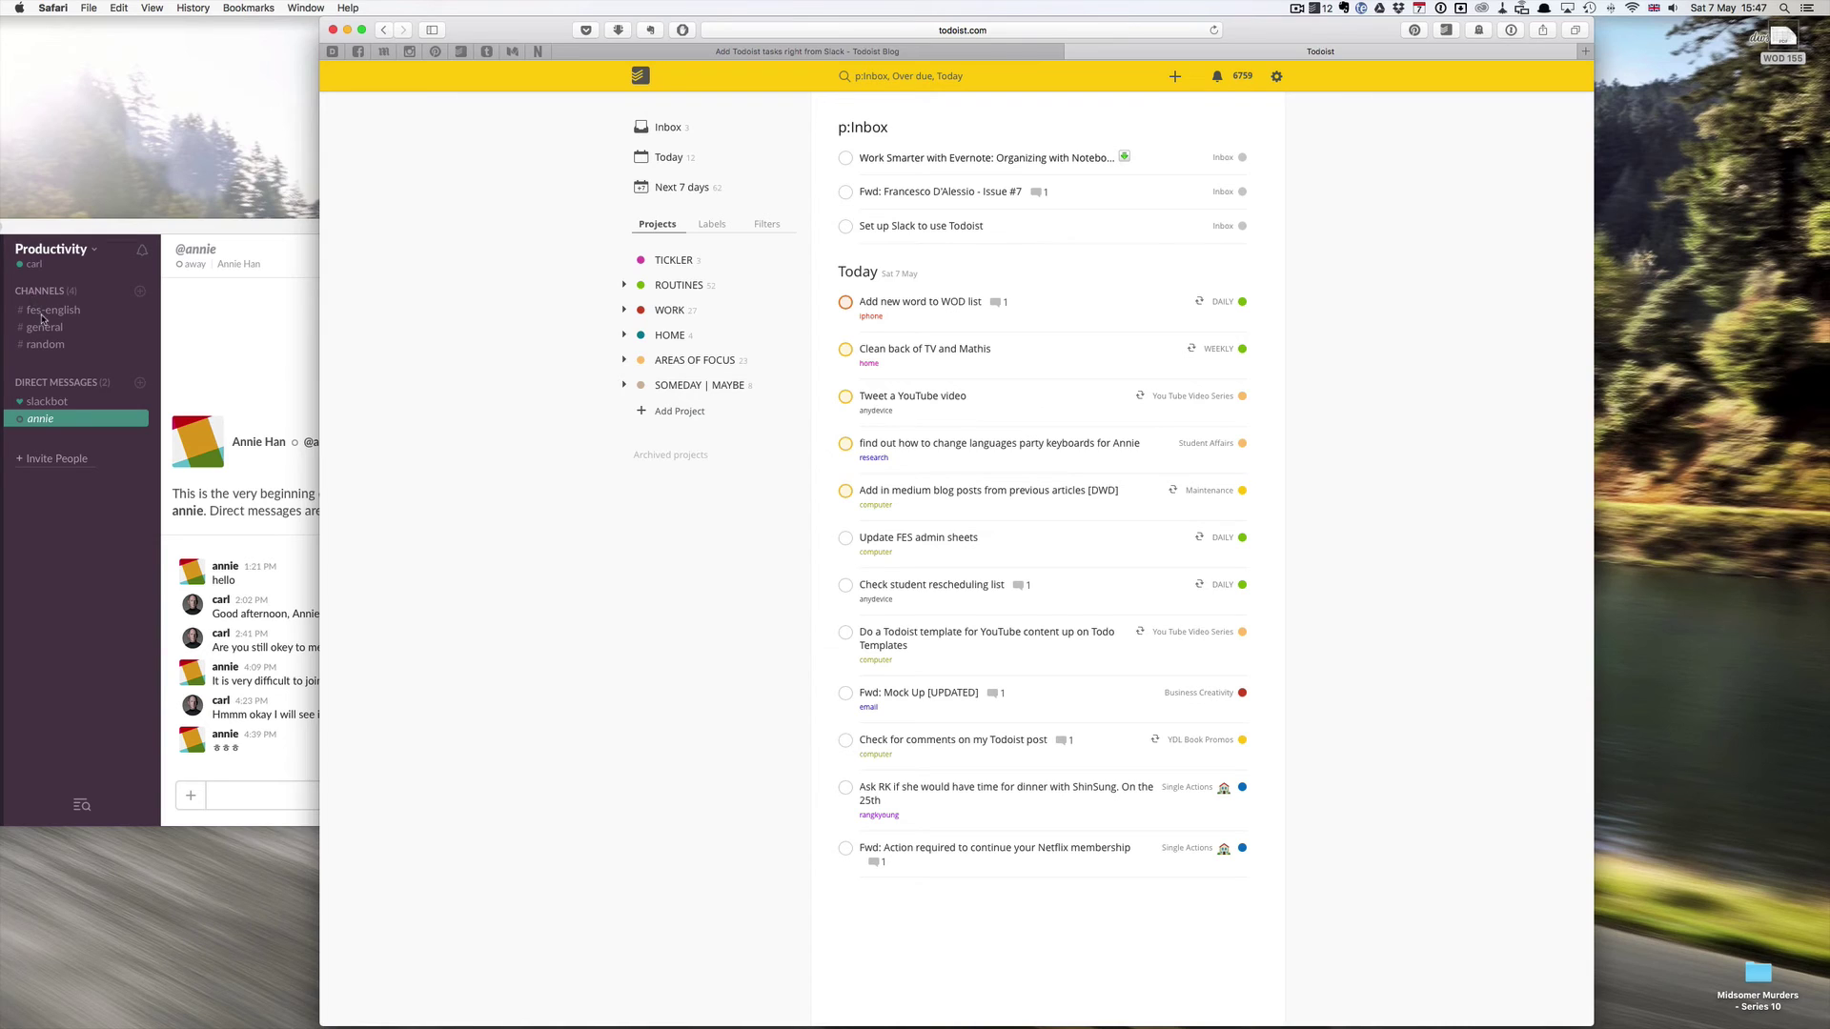
- Switch to Slack and open the #fes-english channel of the Productivity team
click(42, 318)
click(42, 317)
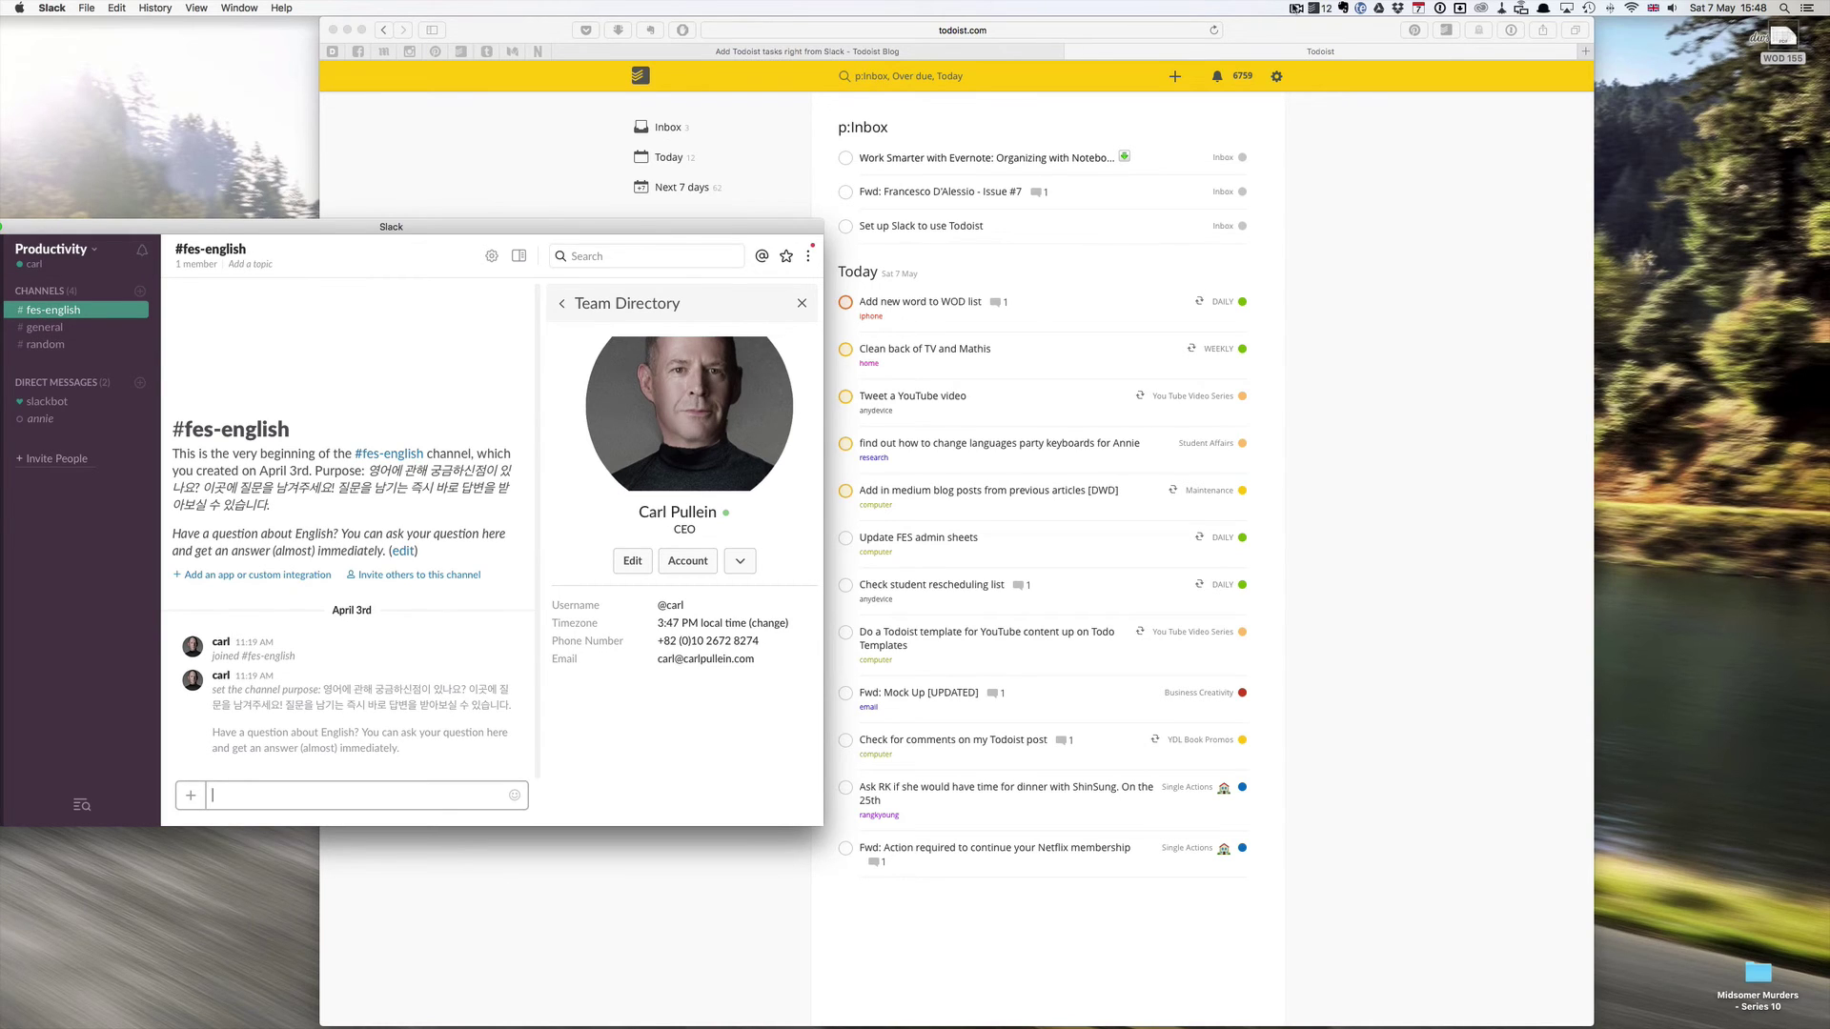
click(1296, 9)
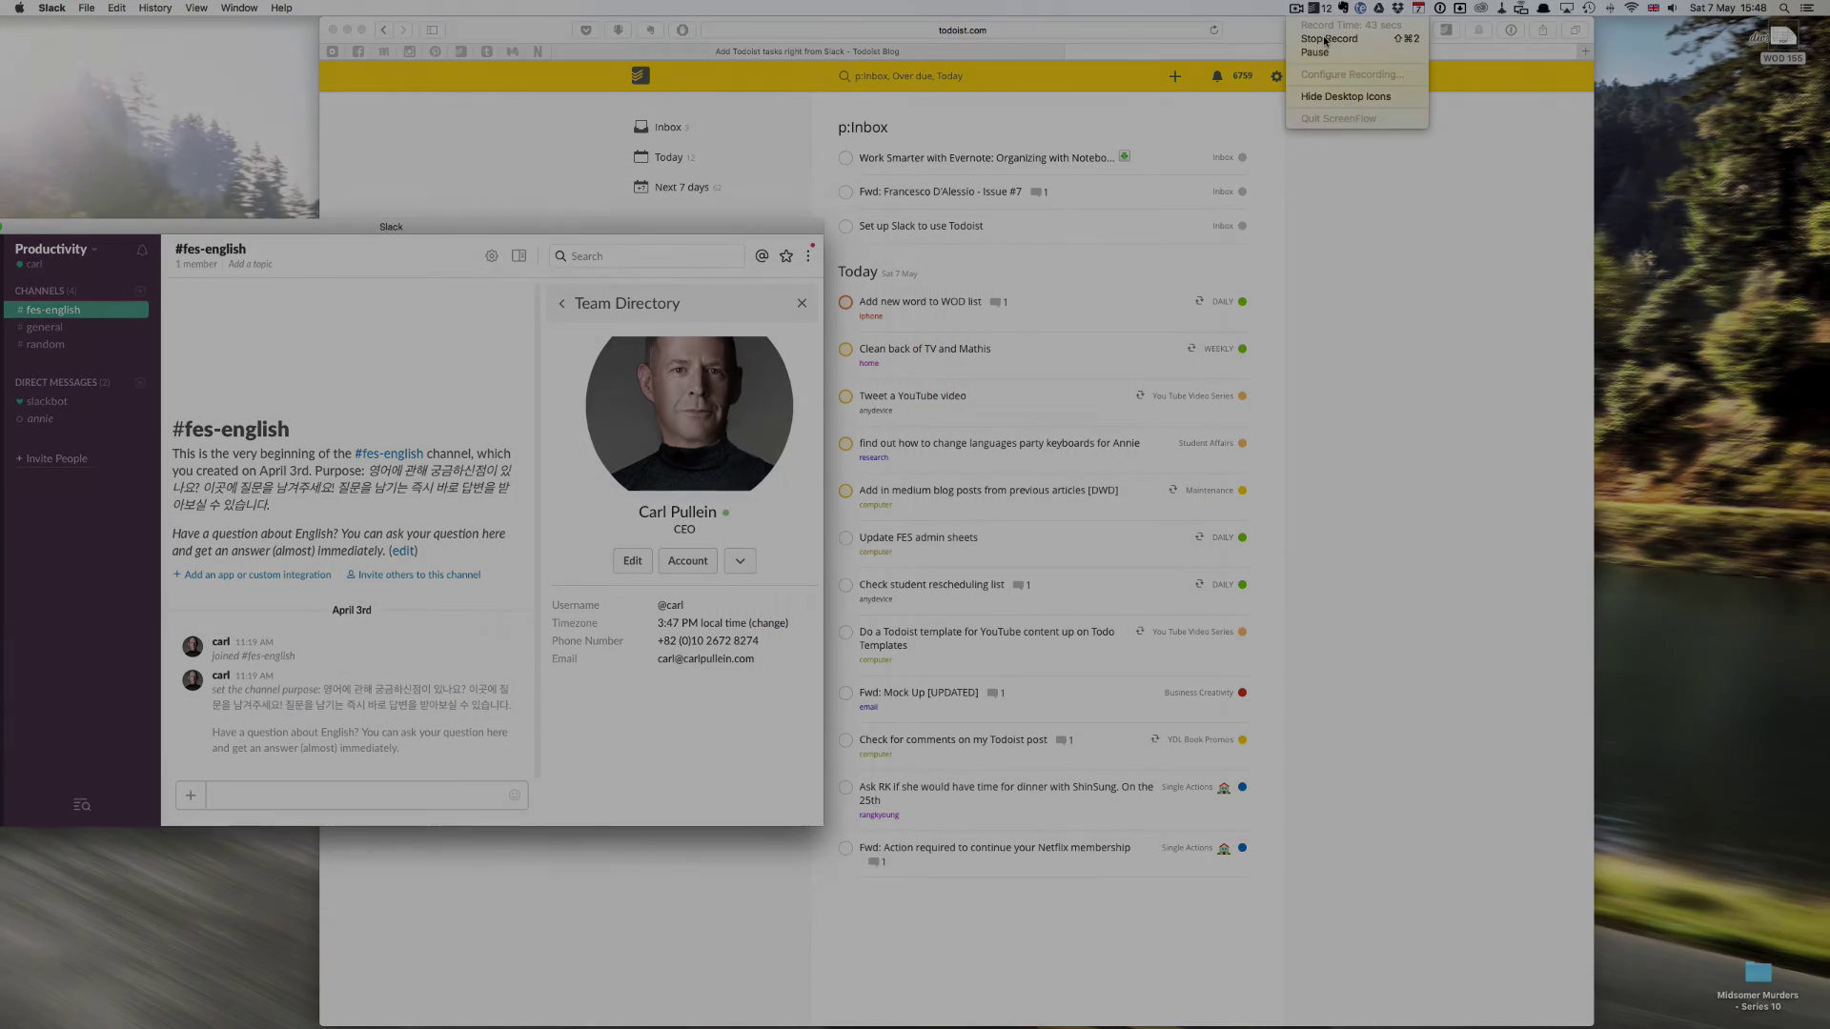